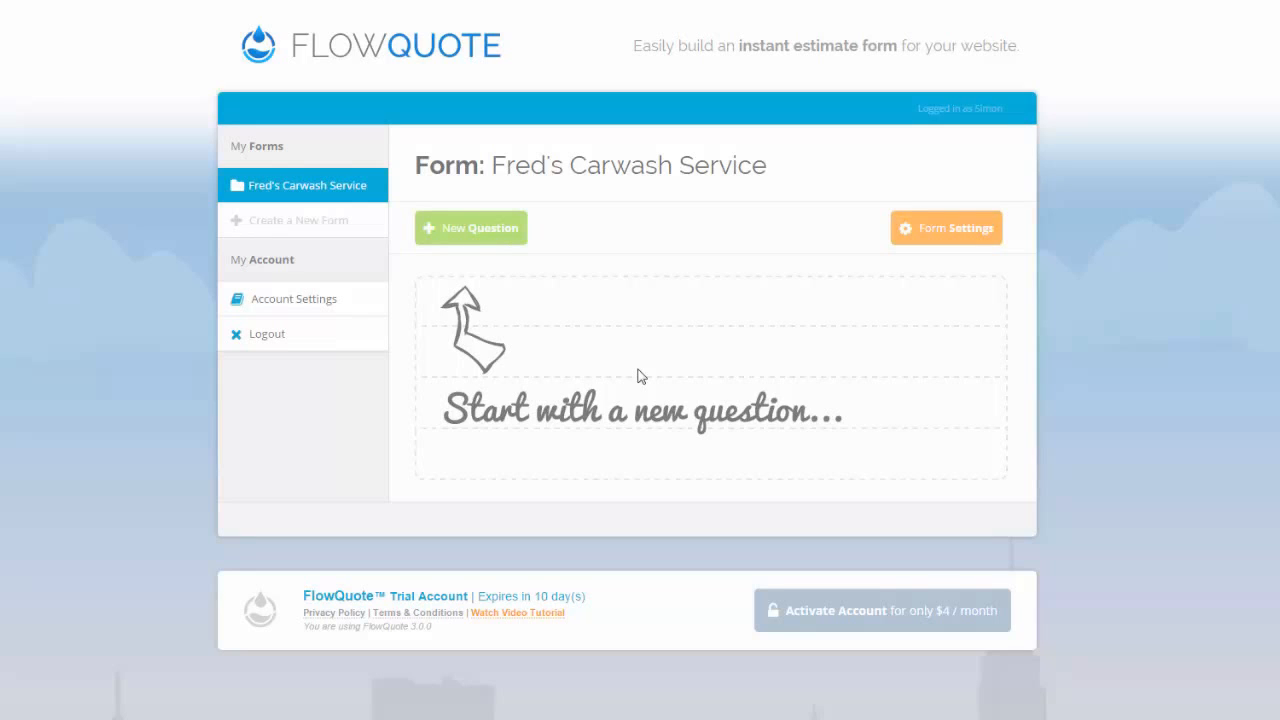
- Create a new form question reading "What size vehicle would you like us to wash?"
left_click(490, 237)
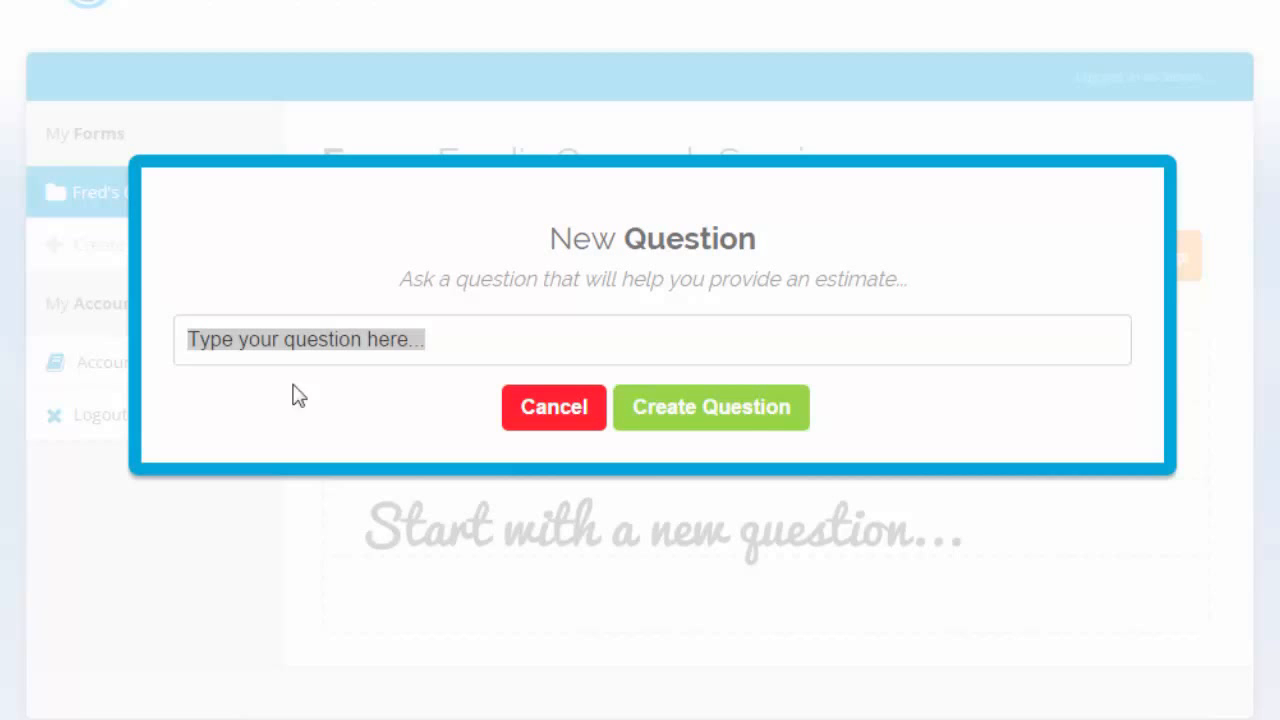
left_click_drag(530, 333, 178, 330)
type("What size car would you like us to wash?")
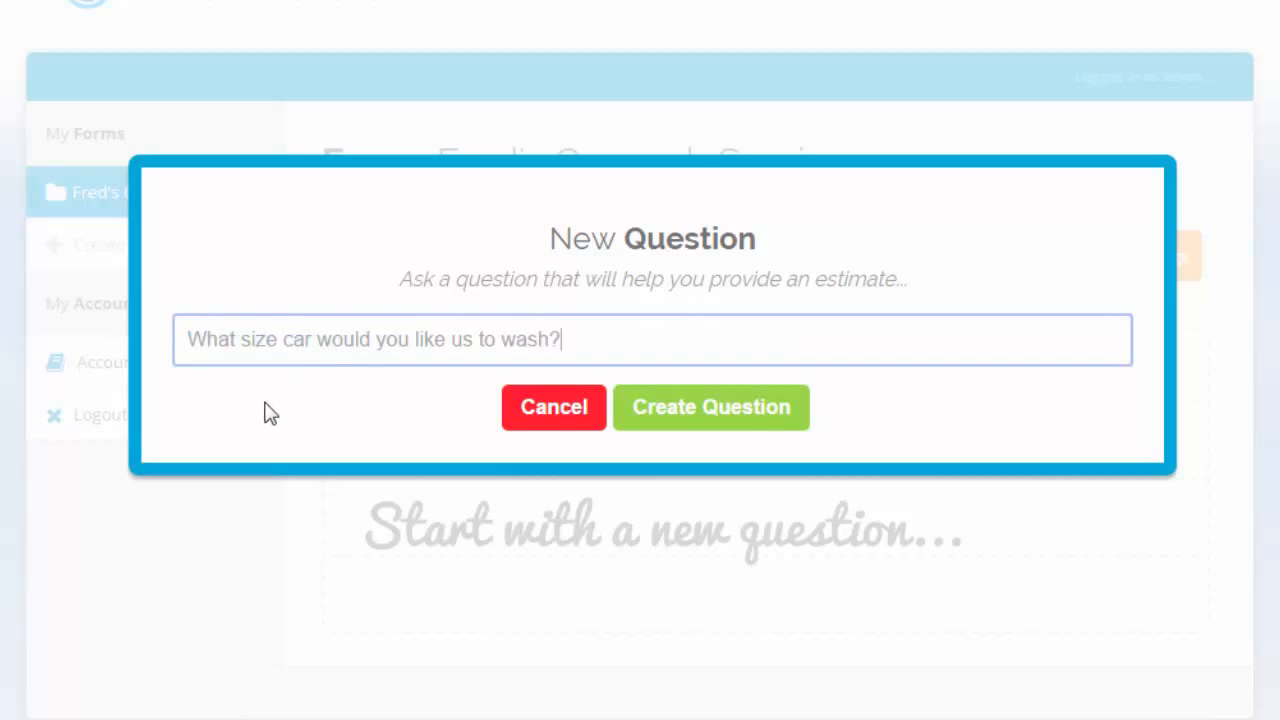
left_click_drag(284, 340, 314, 342)
type("vehicle")
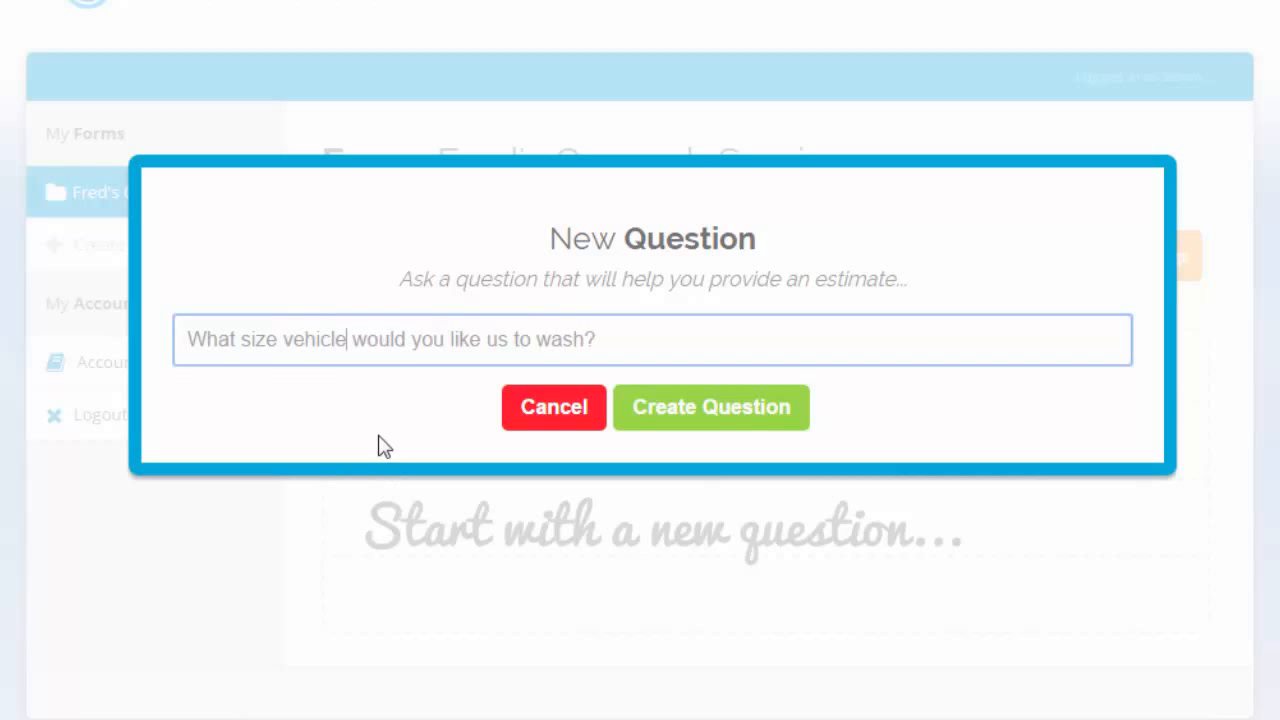
left_click(710, 430)
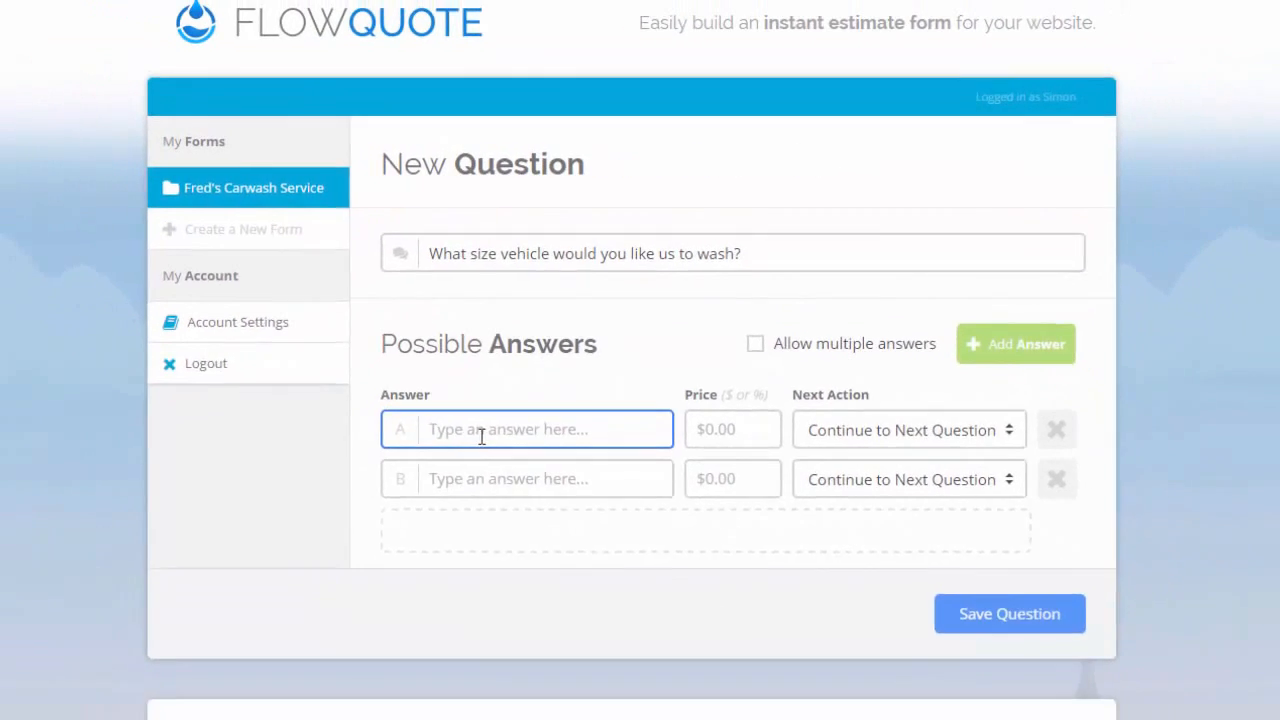
- Enter three possible answers for the vehicle size question: Small Car, Medium Van and Large Truck
type("Small")
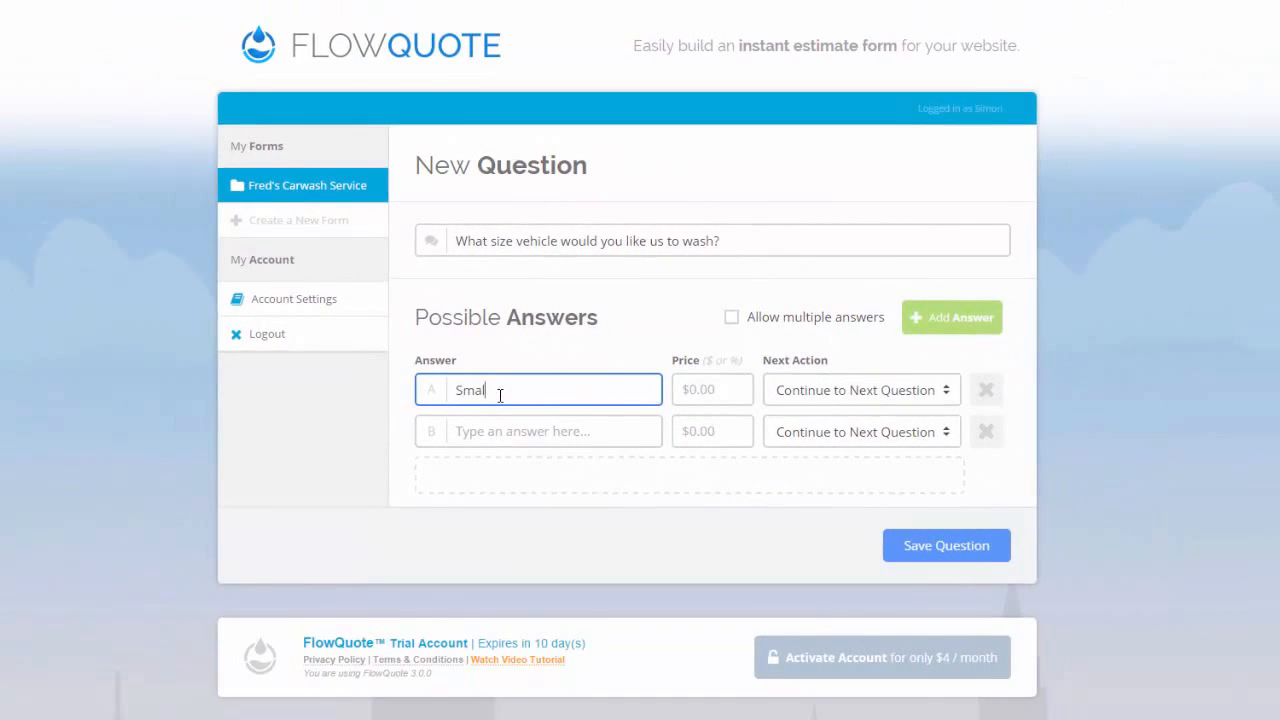
type(" Car")
left_click(564, 438)
type("Medium Van")
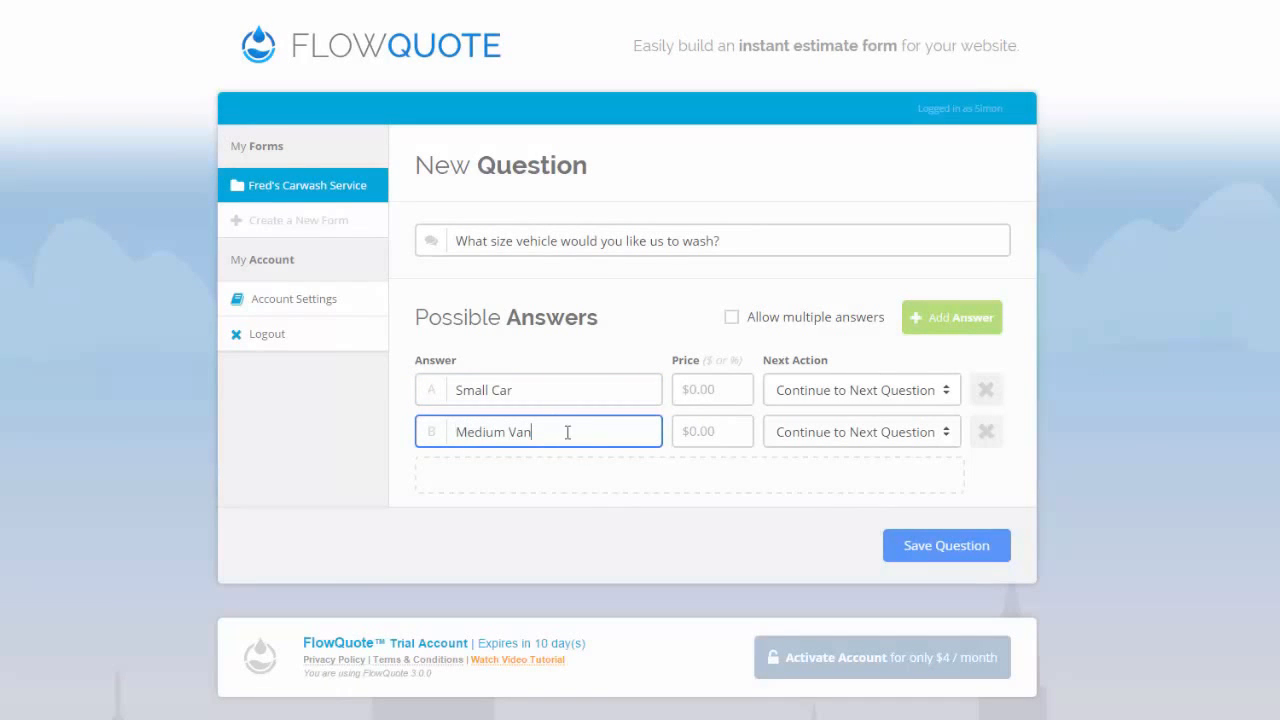
left_click(935, 330)
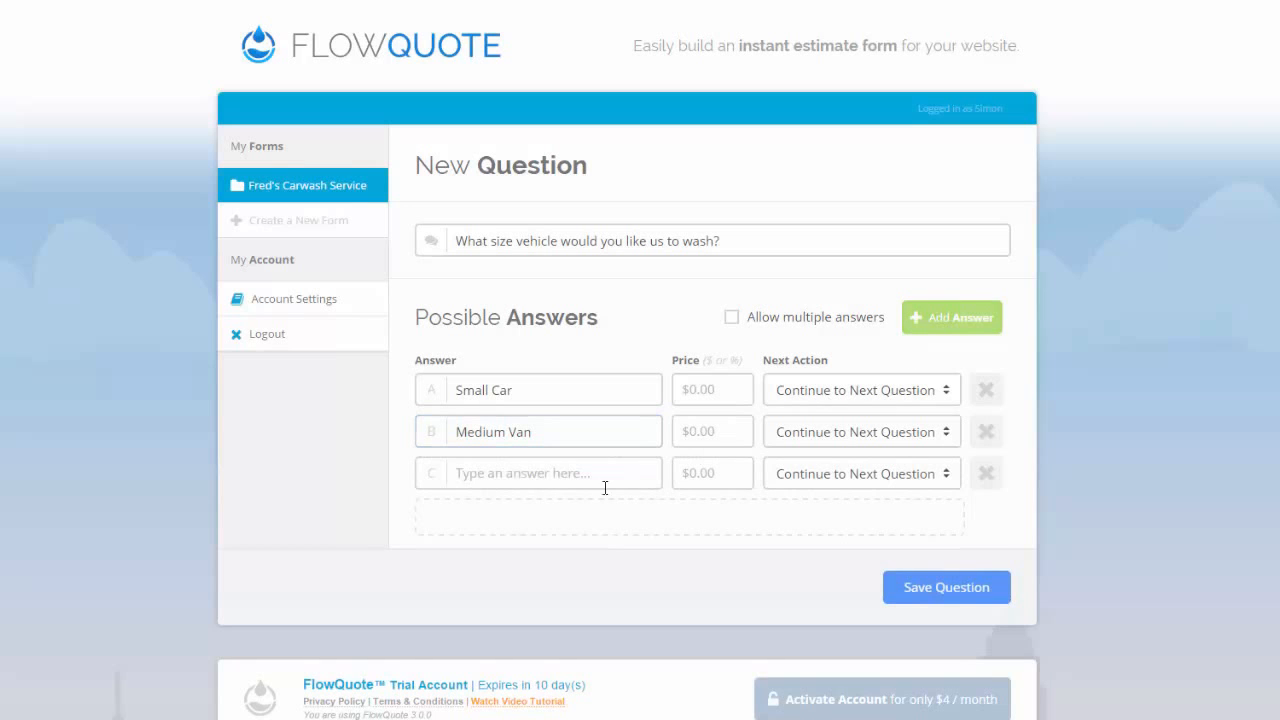
left_click(586, 470)
type("Large Truck")
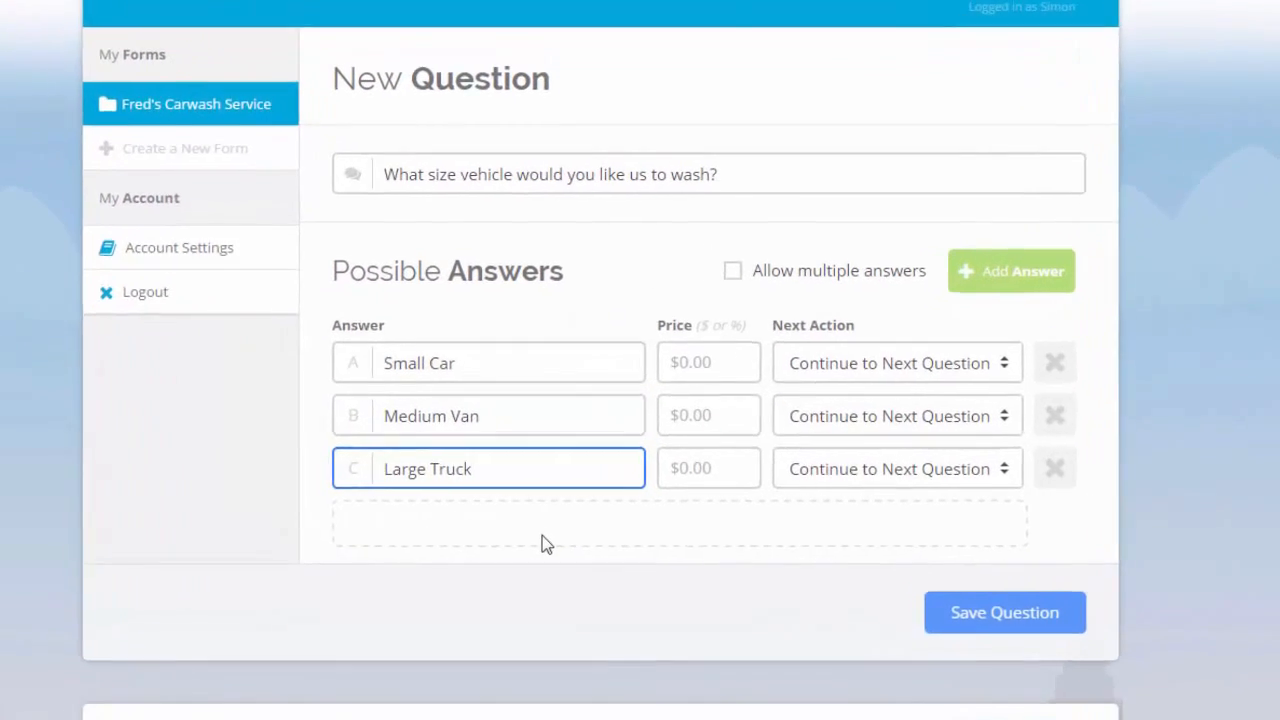
left_click(580, 527)
left_click(443, 477)
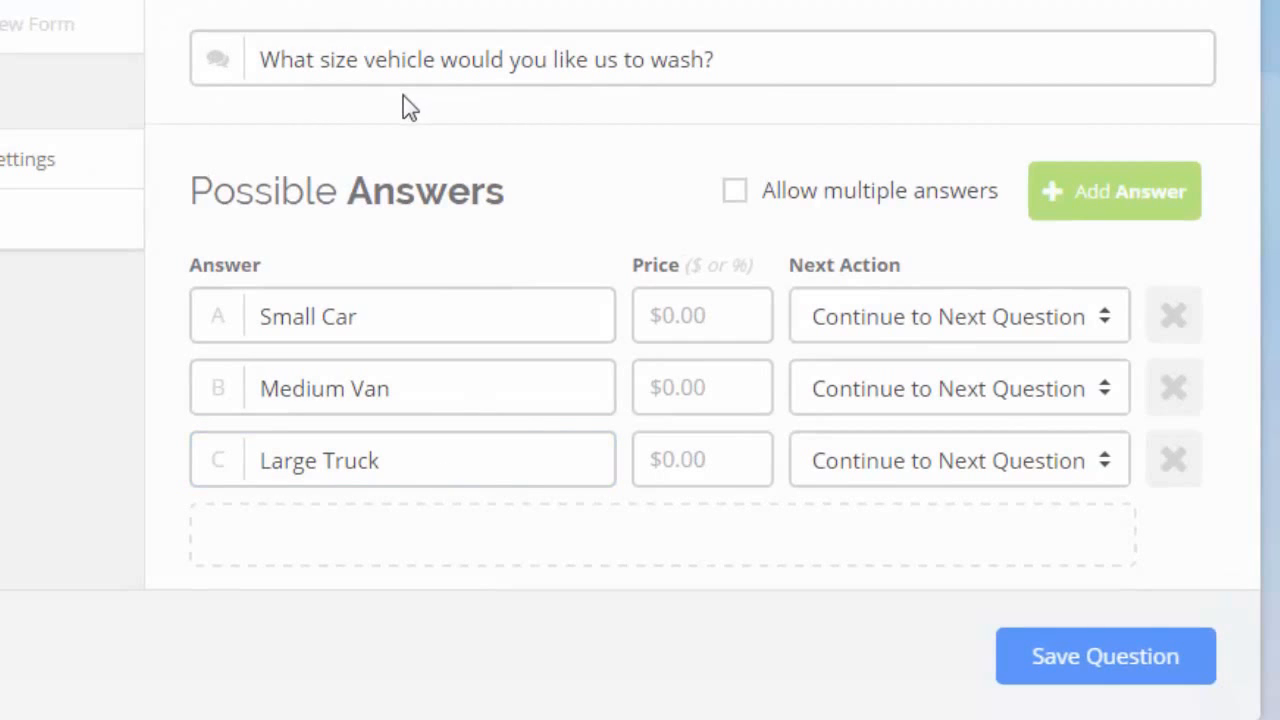
- Price Small Car at $19.99, Medium Van at $25.99 and Large Truck at $49.99, and save the question
left_click(677, 475)
left_click(690, 323)
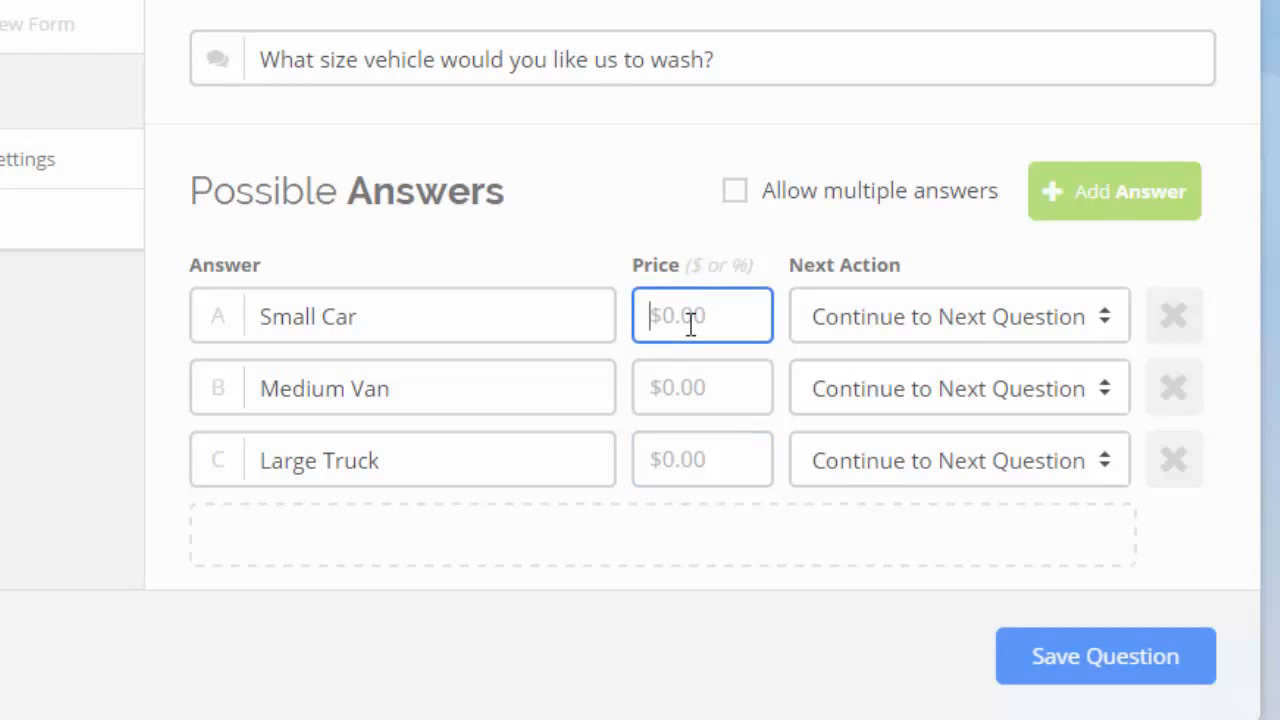
type("@")
key("BackSpace")
type("$19.99")
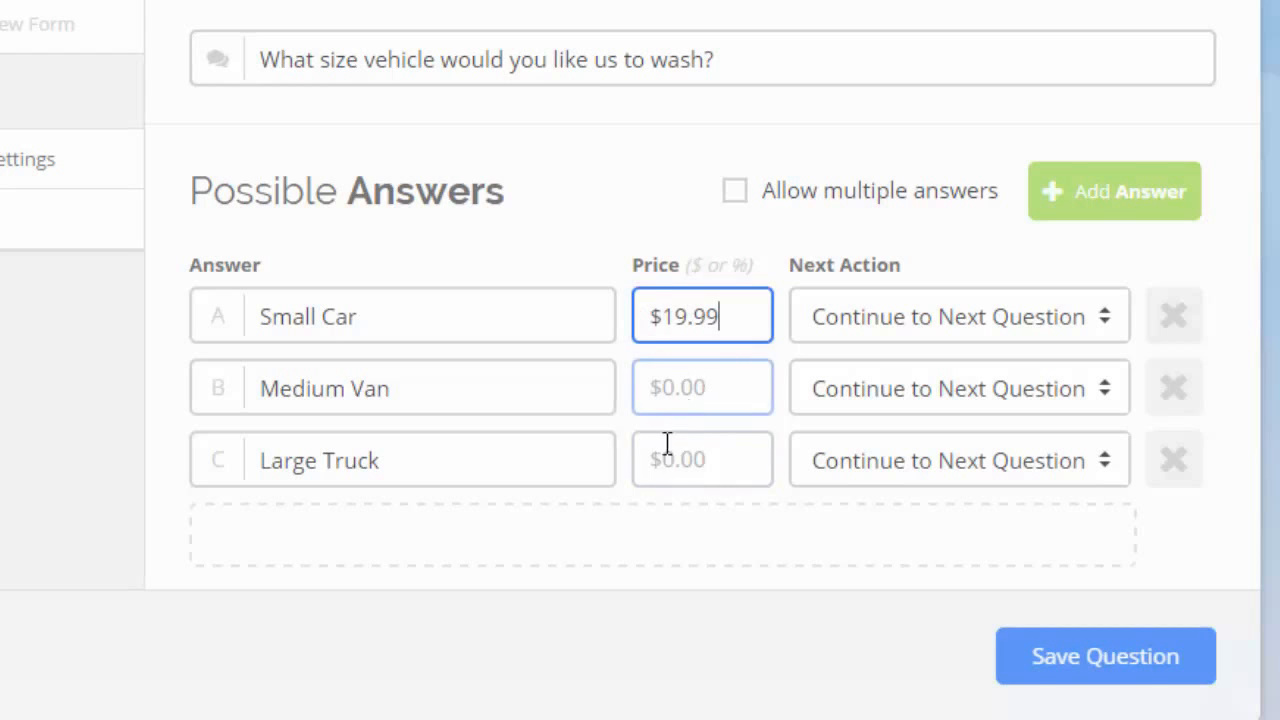
left_click(692, 392)
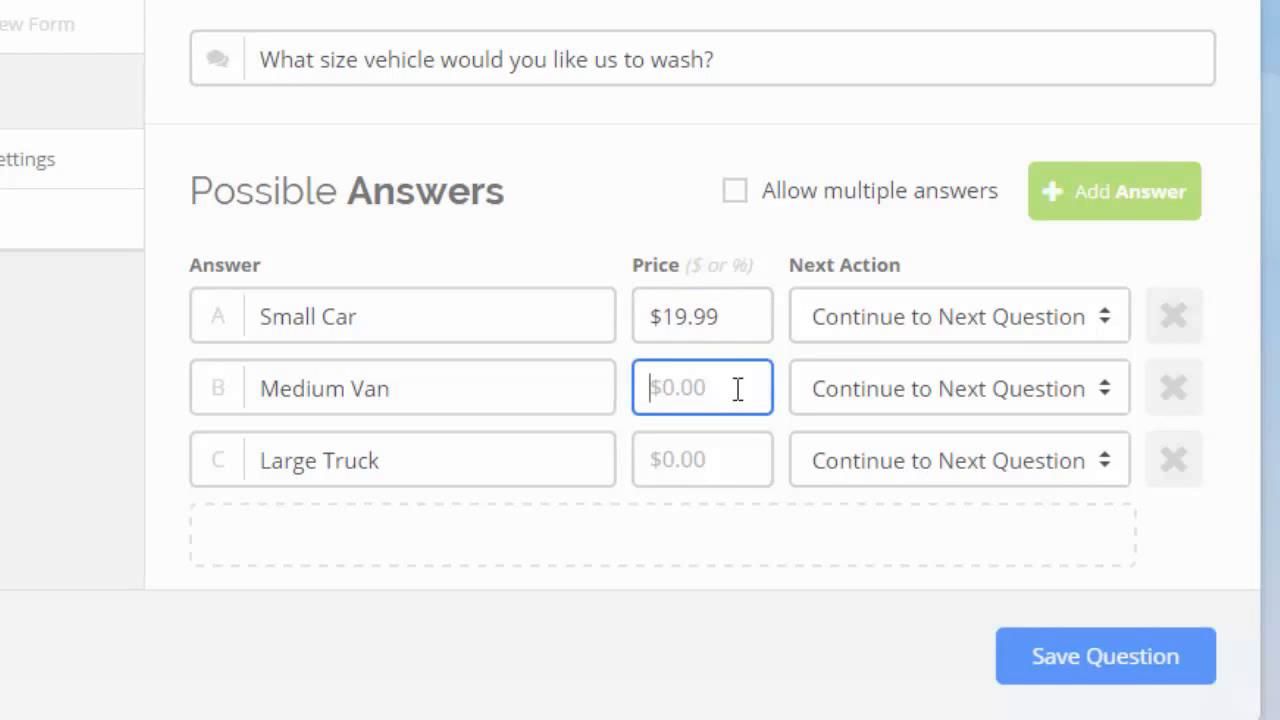
type("$25.99")
left_click(714, 455)
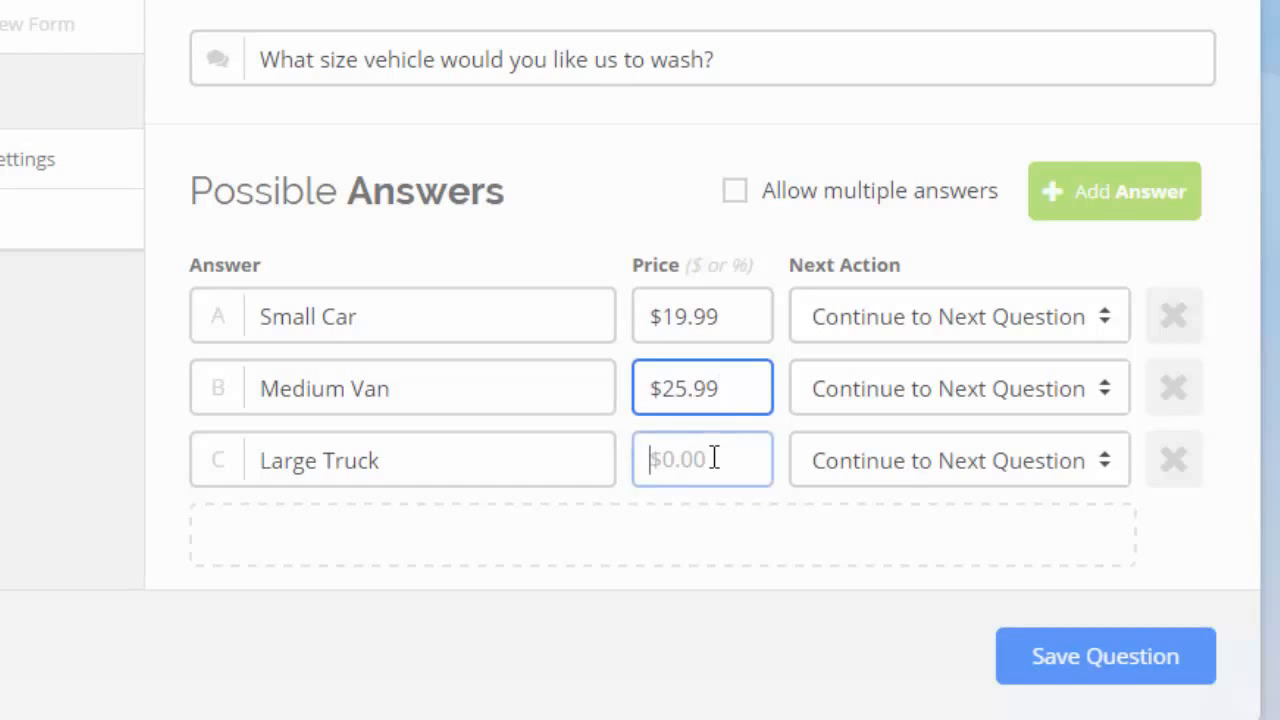
type("$49.99")
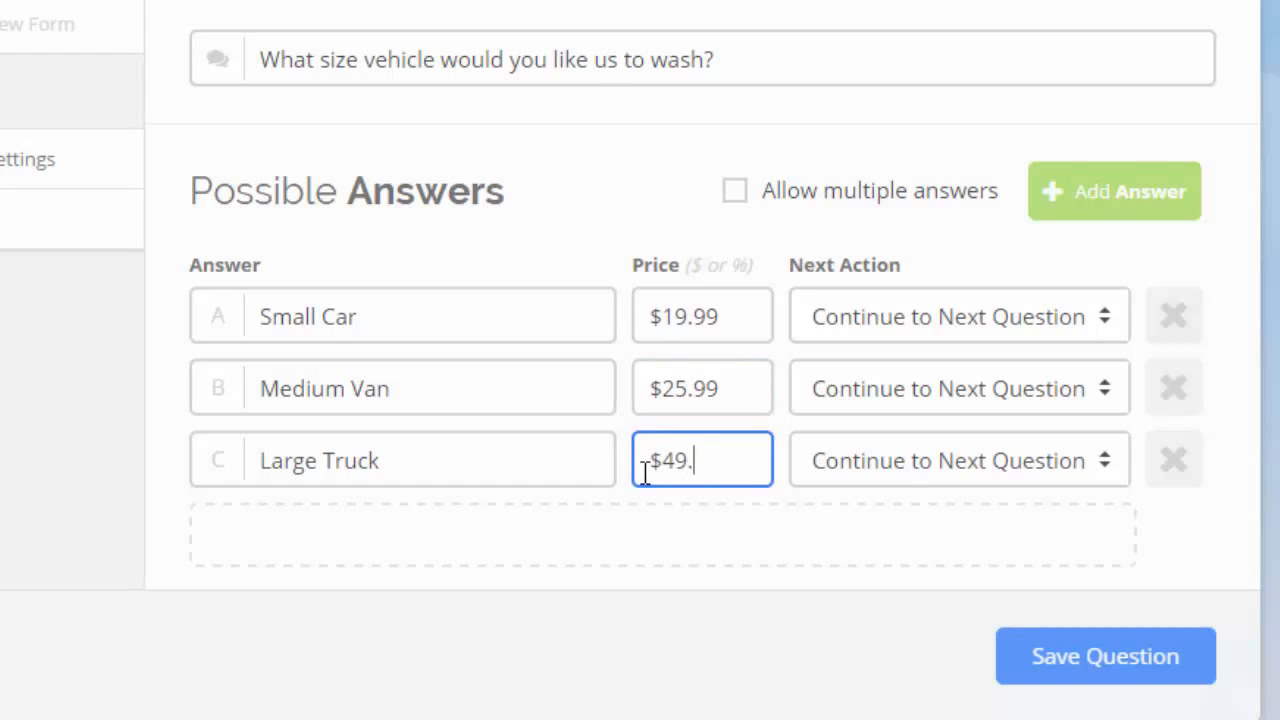
left_click(607, 573)
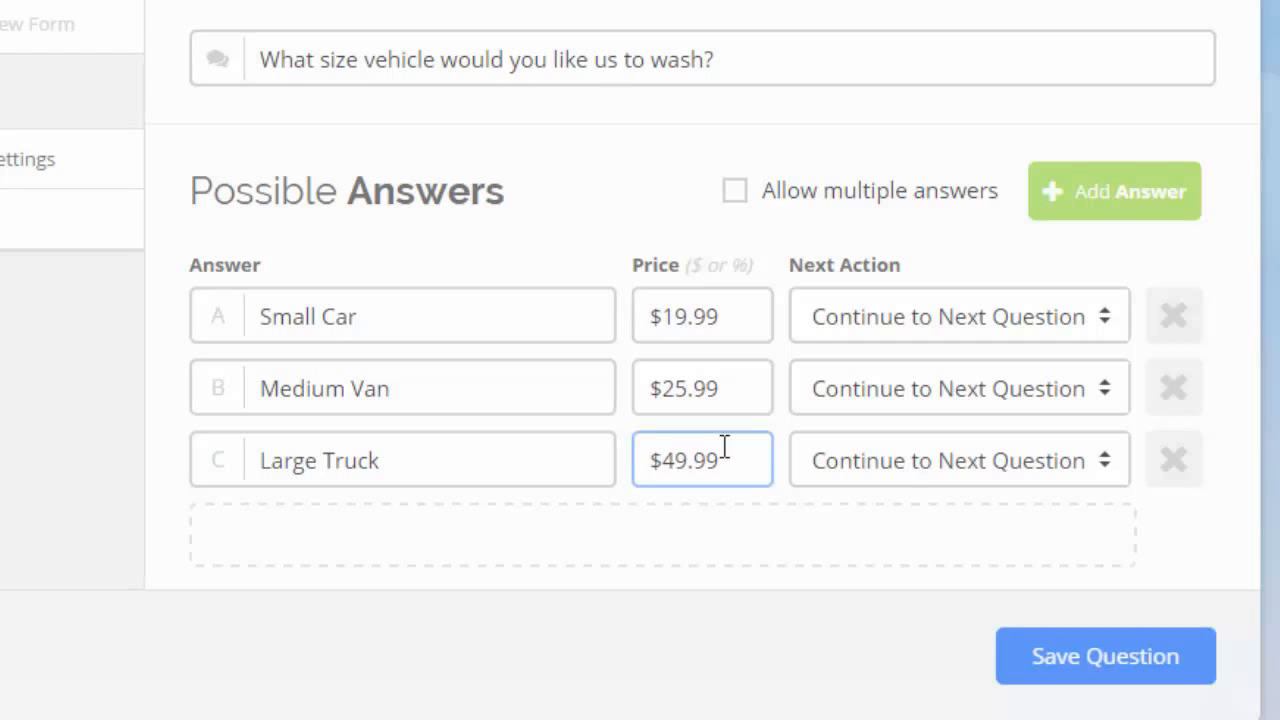
left_click(700, 505)
left_click(485, 465)
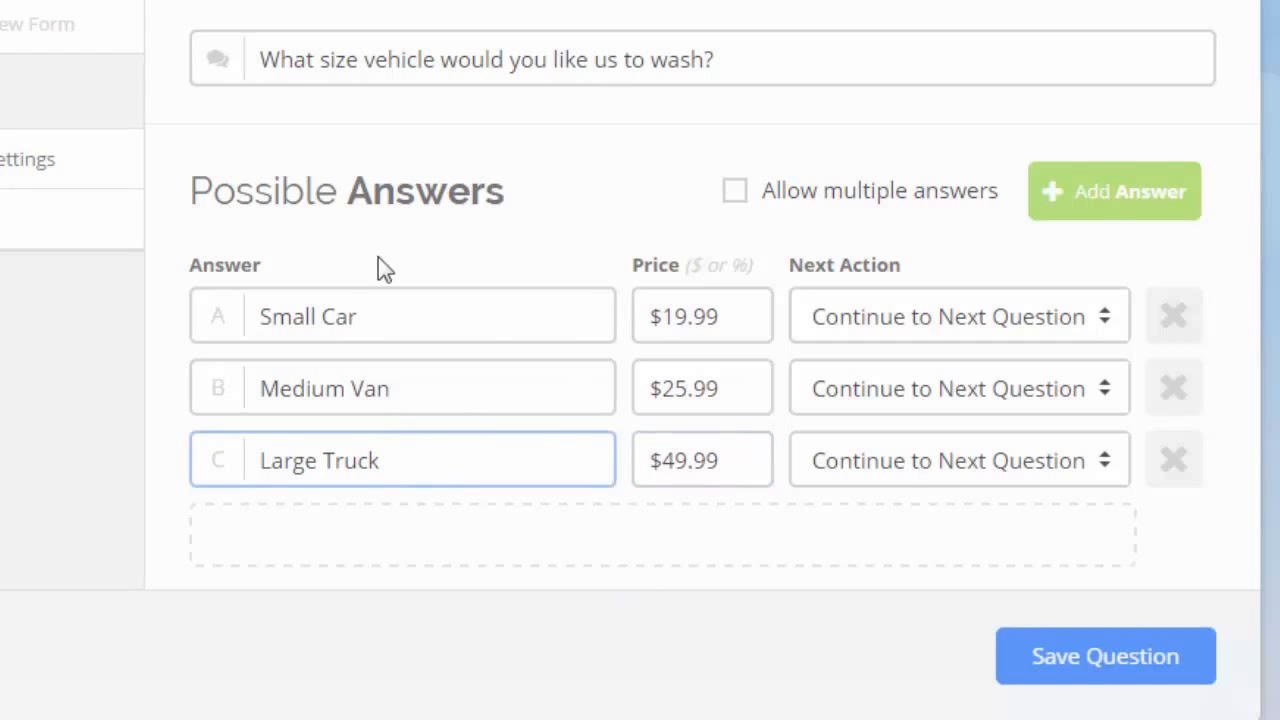
left_click(380, 258)
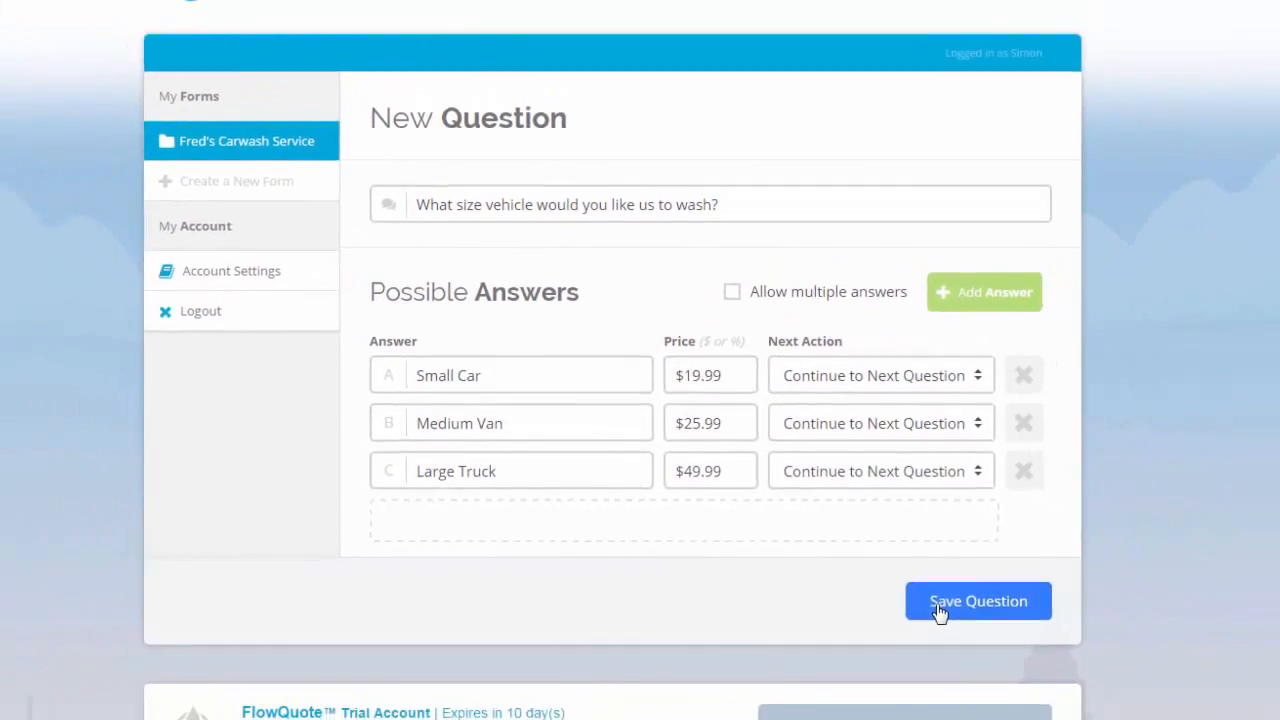
left_click(1045, 672)
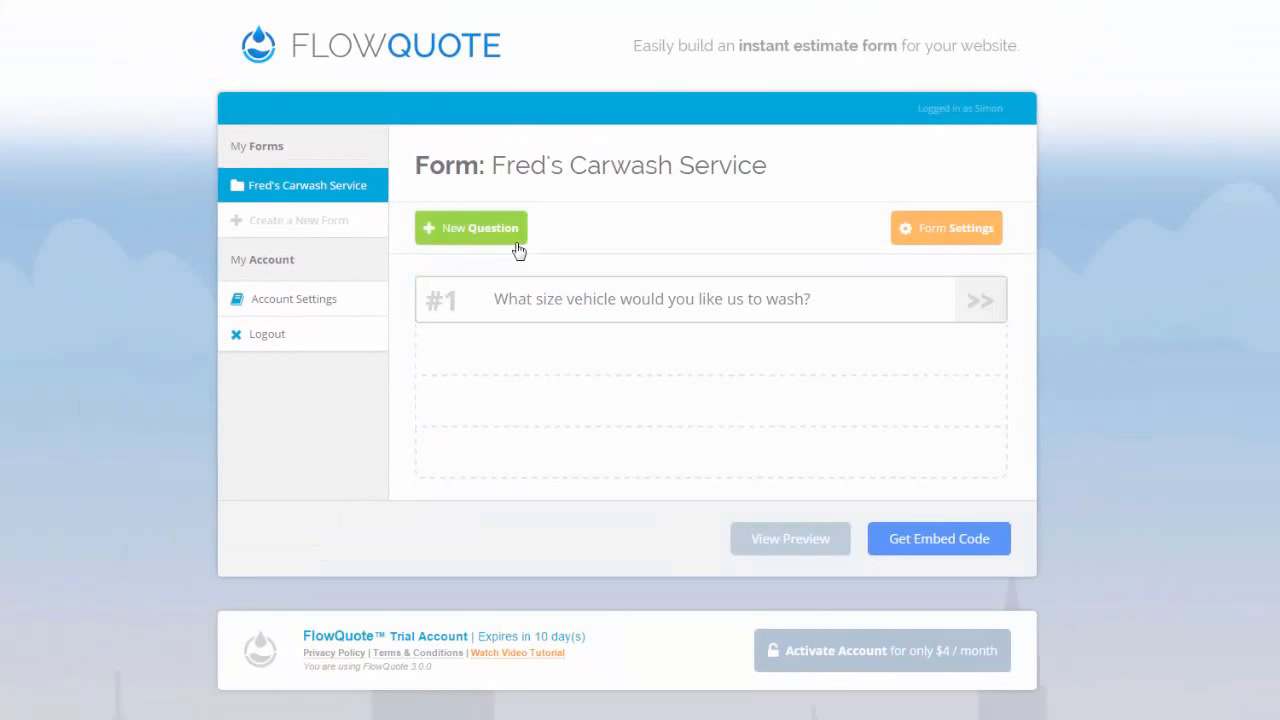
- Create a second form question reading "Would you like us to wax your vehicle?"
left_click(516, 243)
left_click(500, 288)
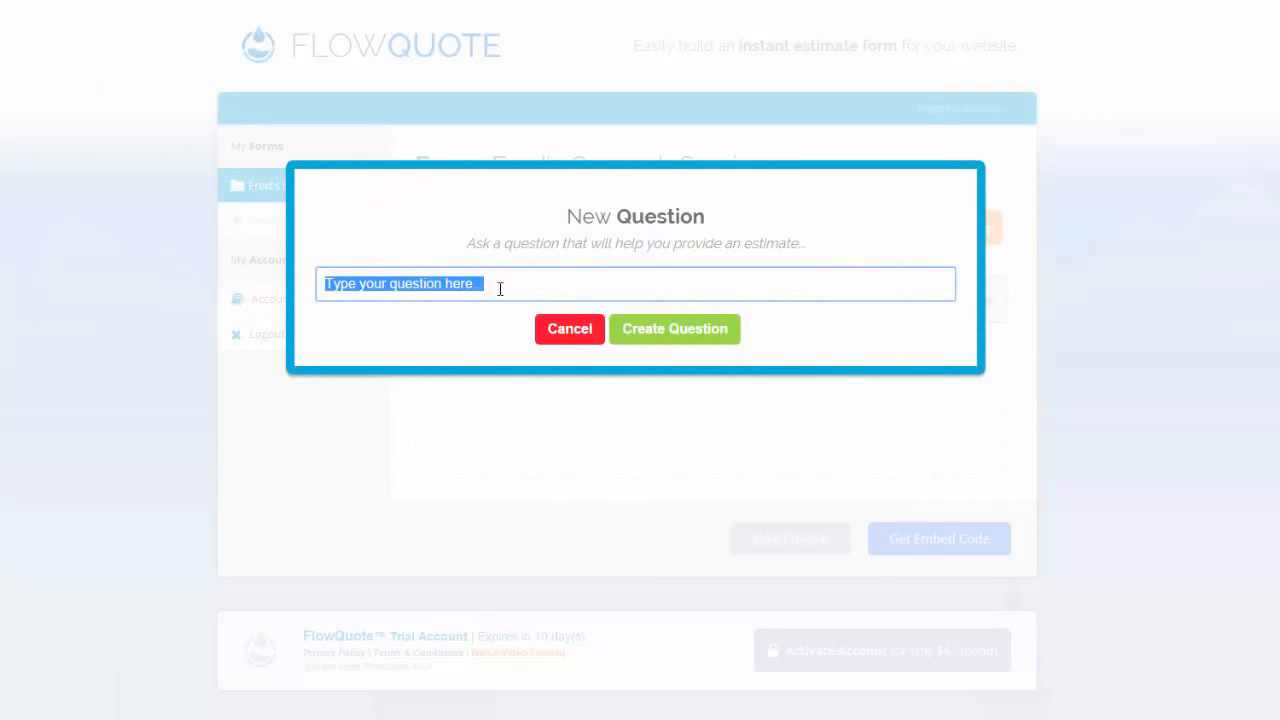
type("Would you l")
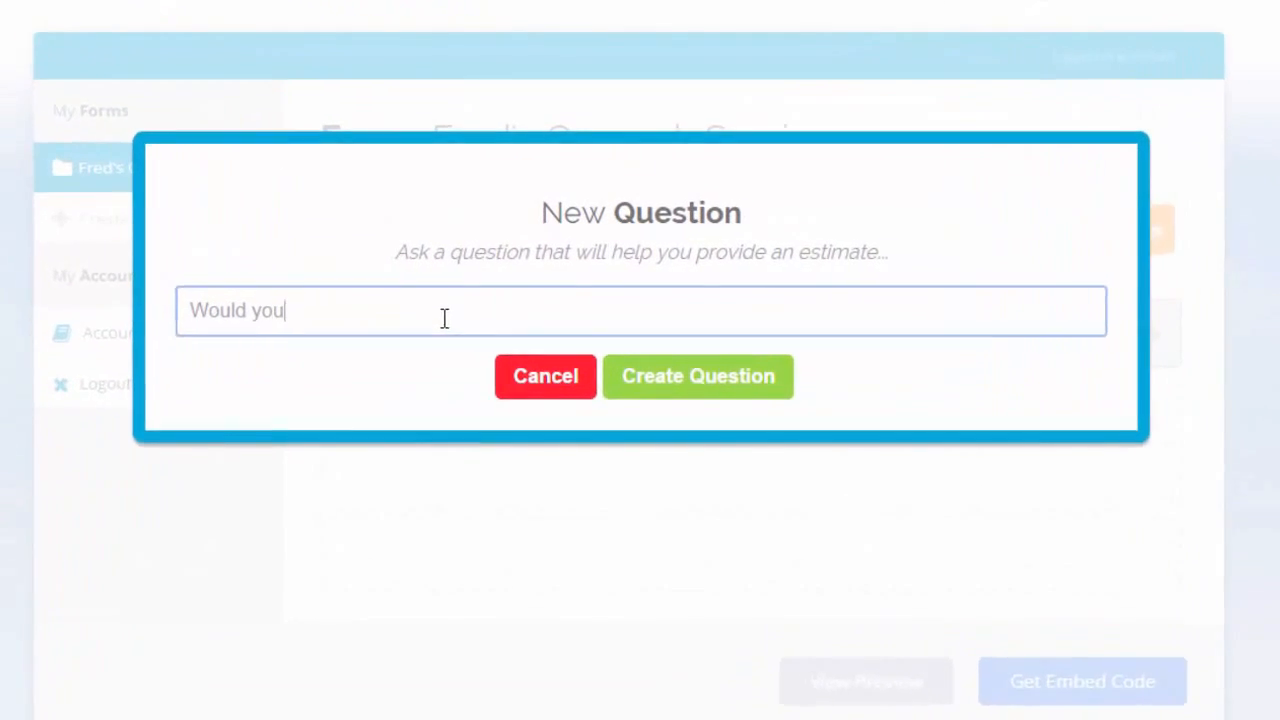
type("ike us to wa")
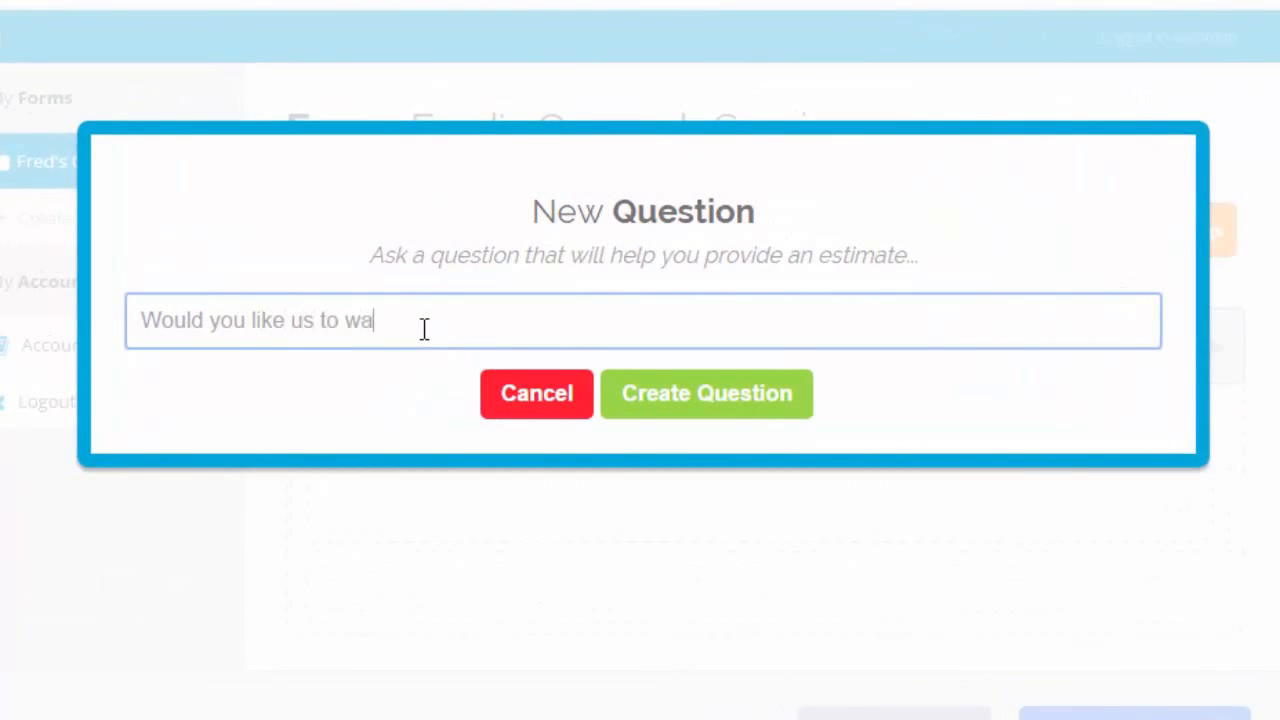
type("x your vehicle?")
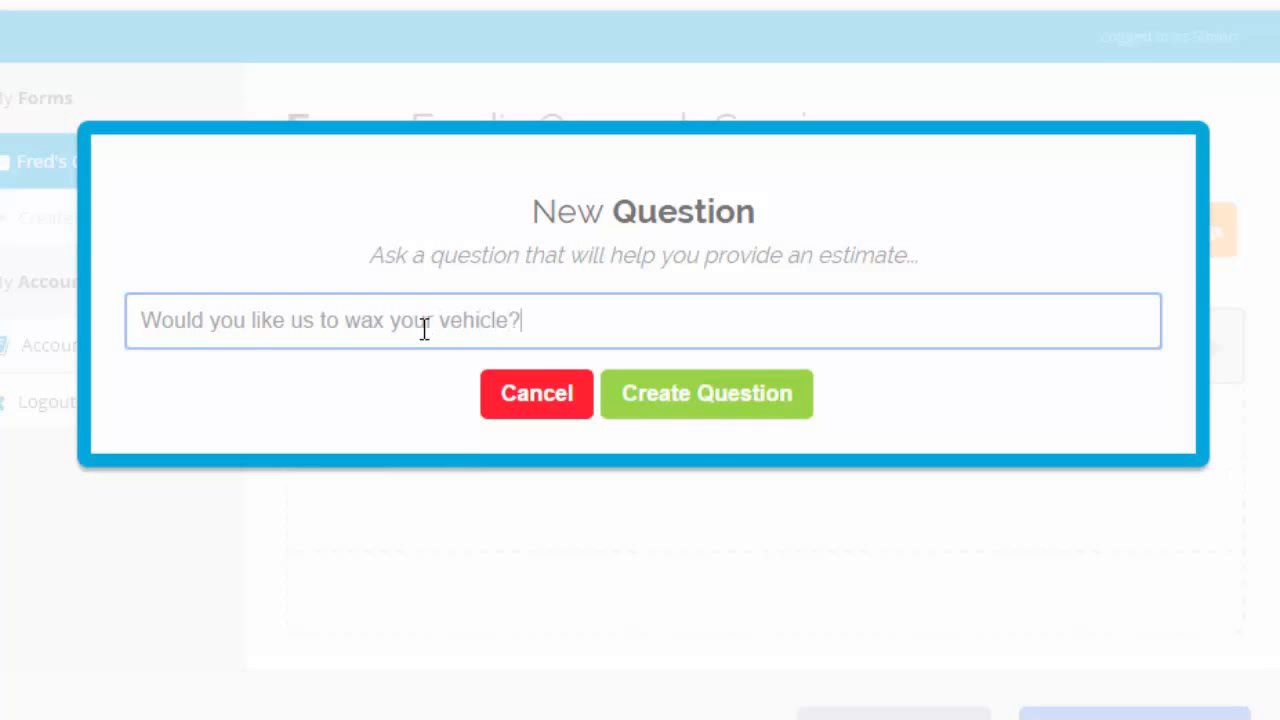
left_click(686, 402)
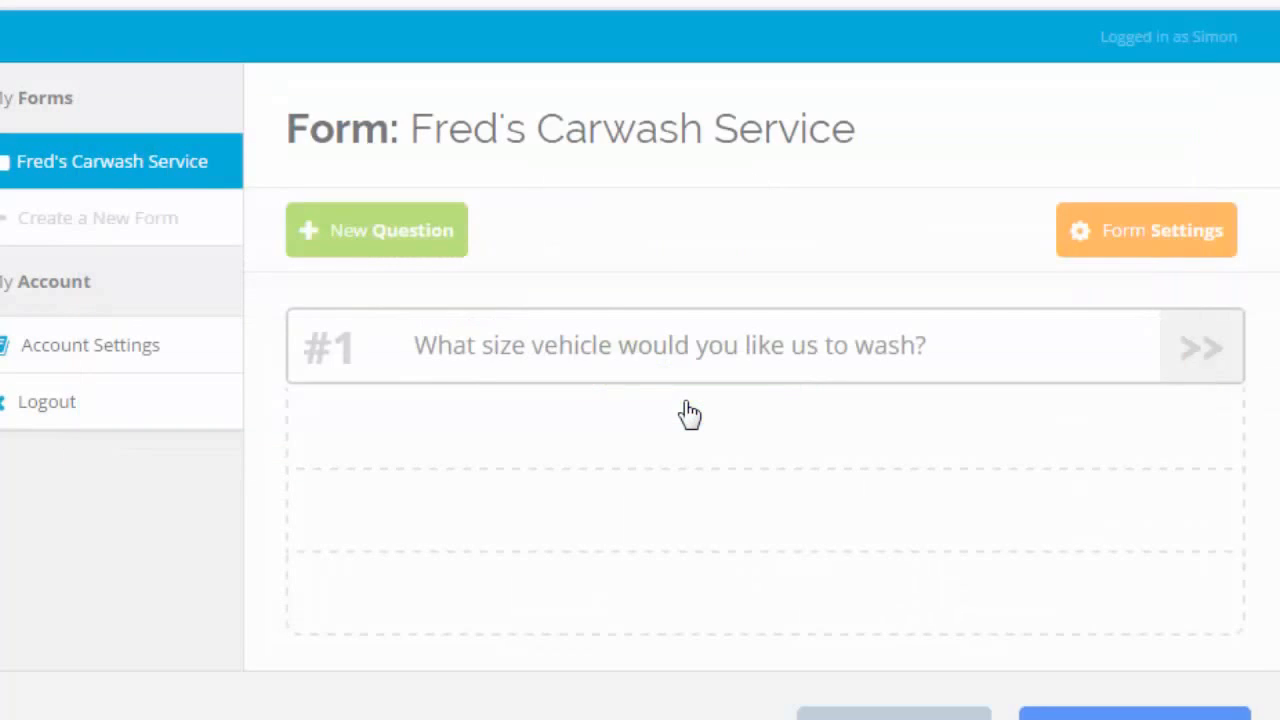
- Enter Yes and No as the two possible answers to the waxing question
left_click(473, 483)
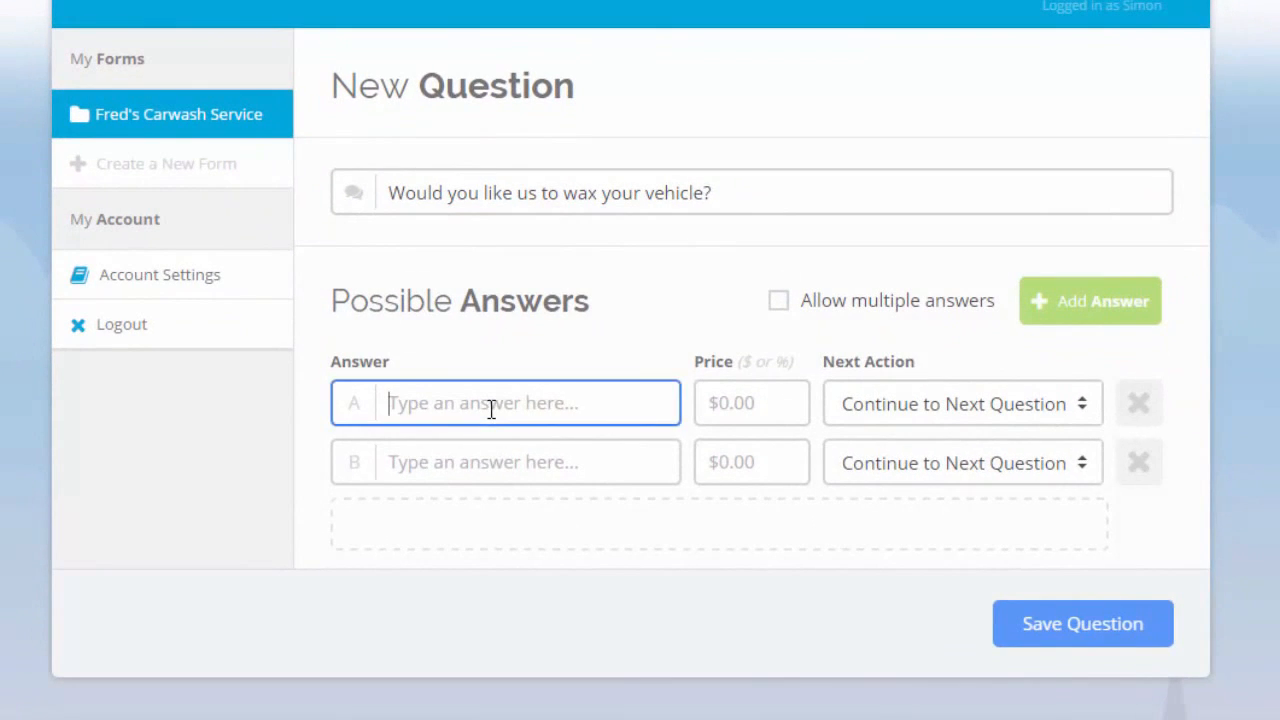
type("Yes")
left_click(473, 462)
type("No")
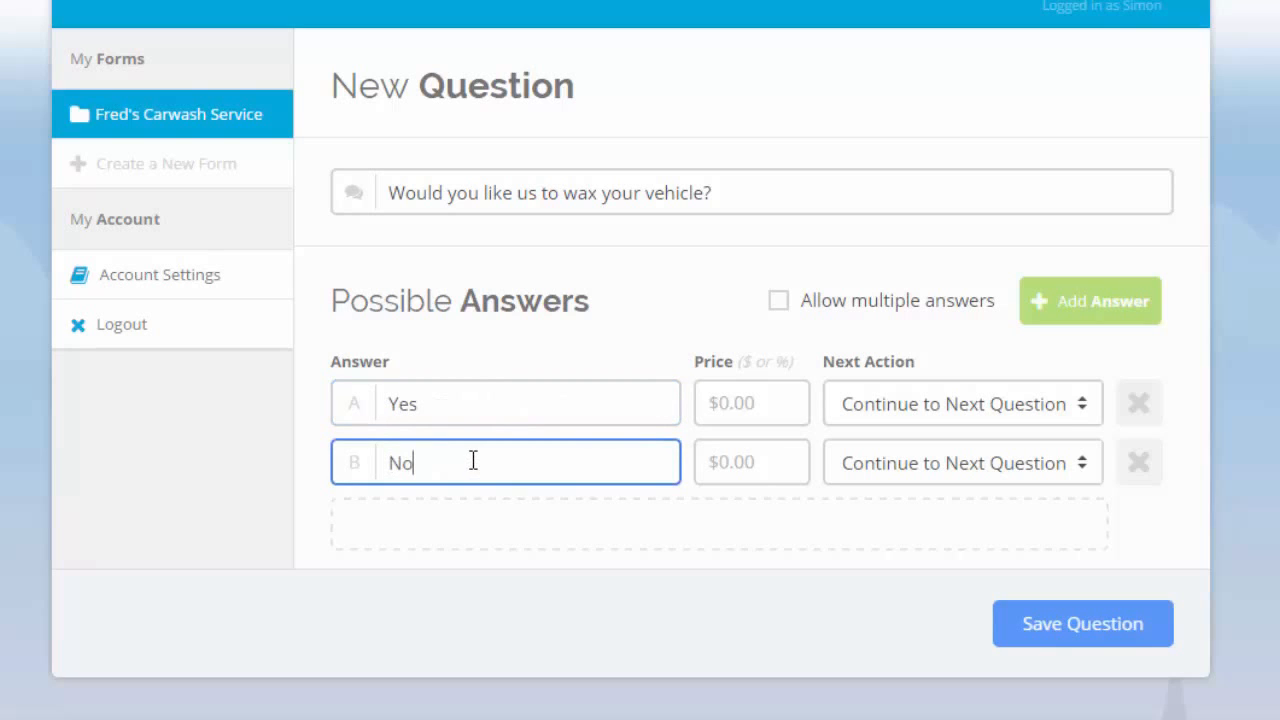
left_click(495, 549)
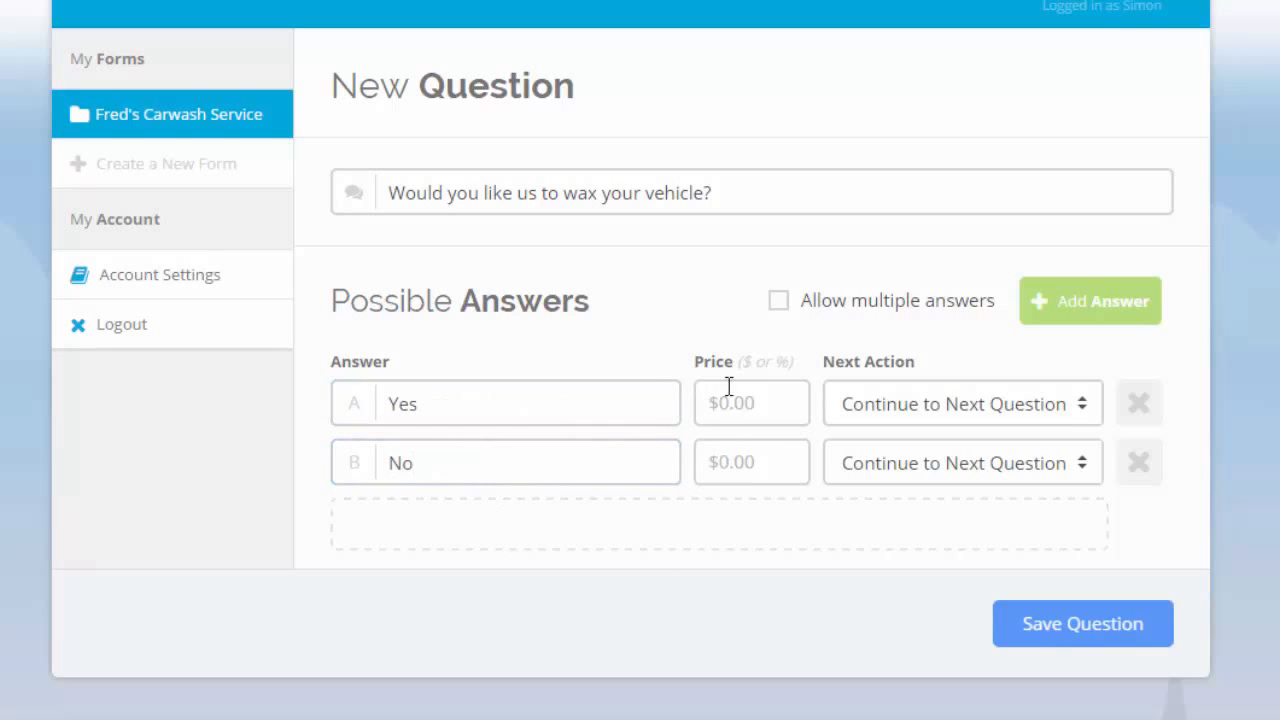
- Make the Yes answer load a new question subset named "Wax Service", and save the question
left_click(730, 467)
left_click(530, 434)
left_click(731, 407)
left_click(932, 415)
left_click(932, 415)
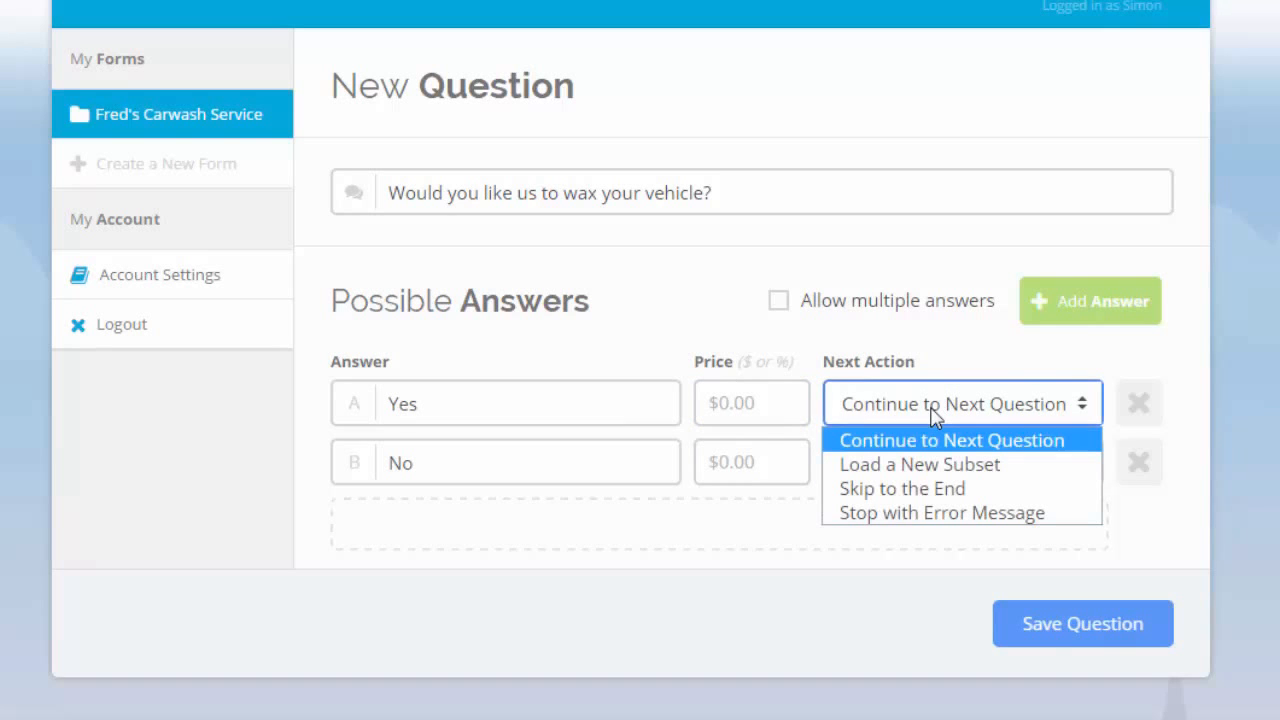
left_click(917, 465)
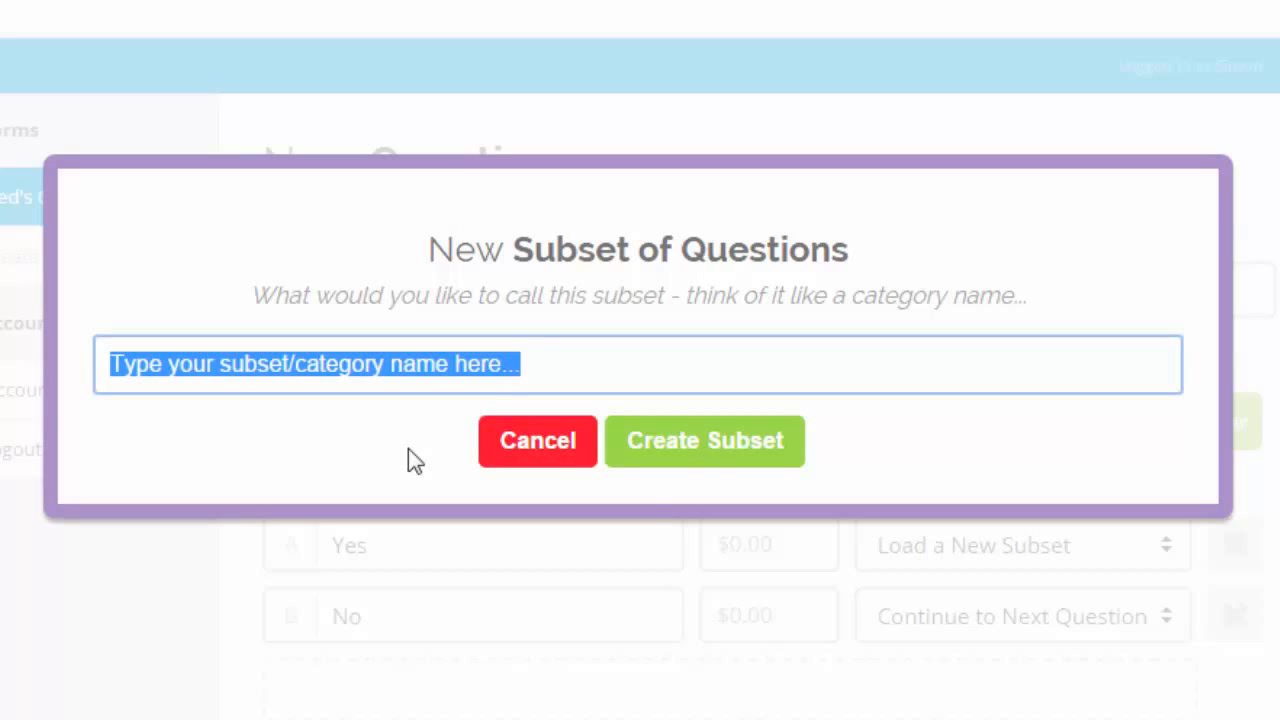
type("Wax")
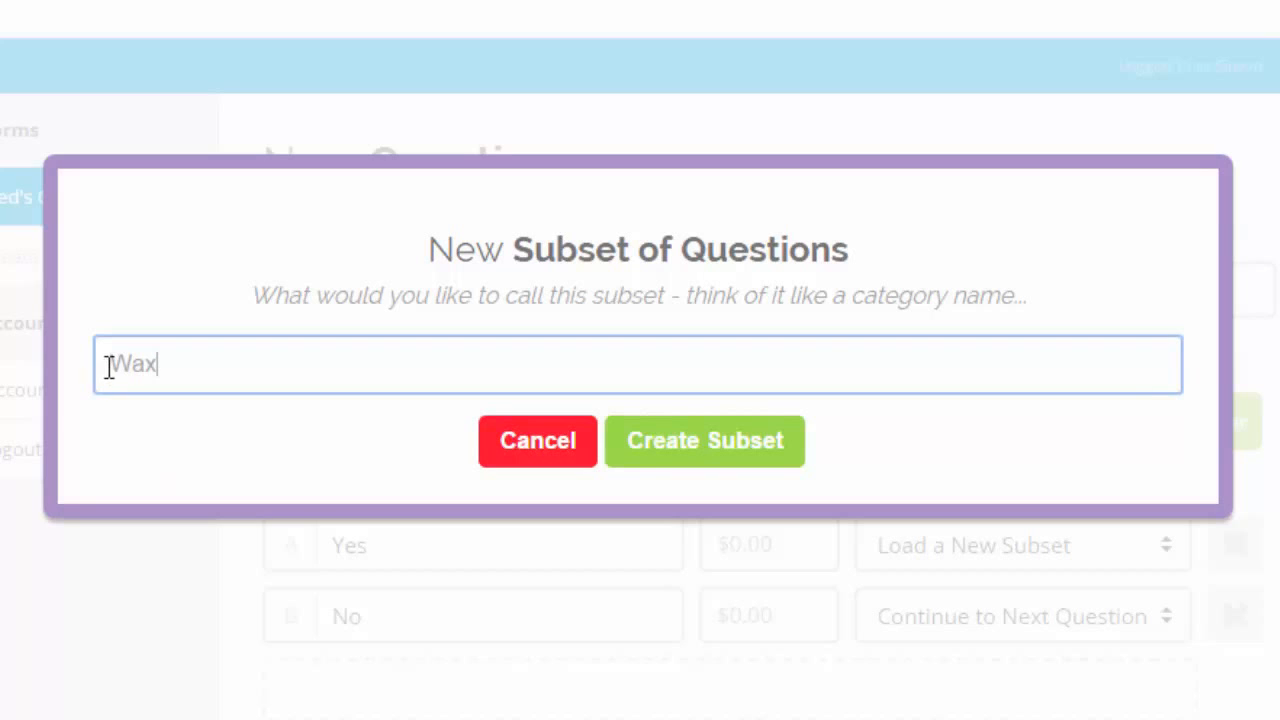
type(" Service")
left_click(631, 451)
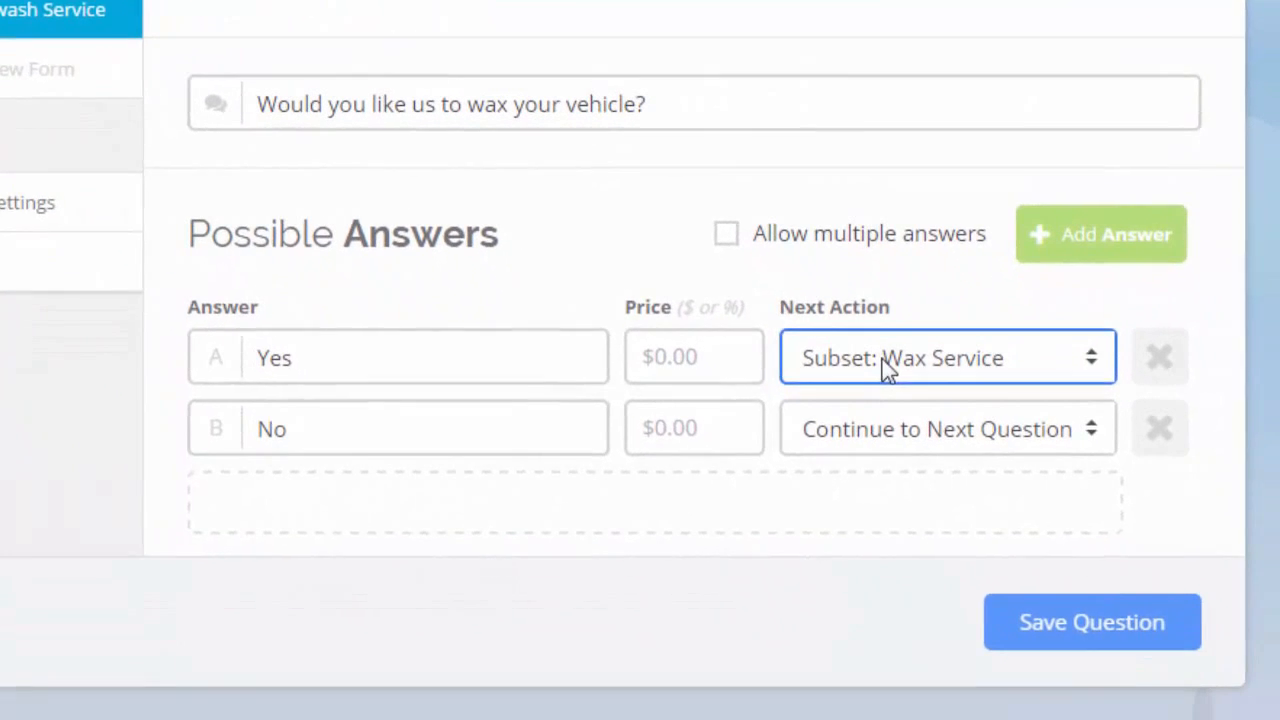
left_click(391, 562)
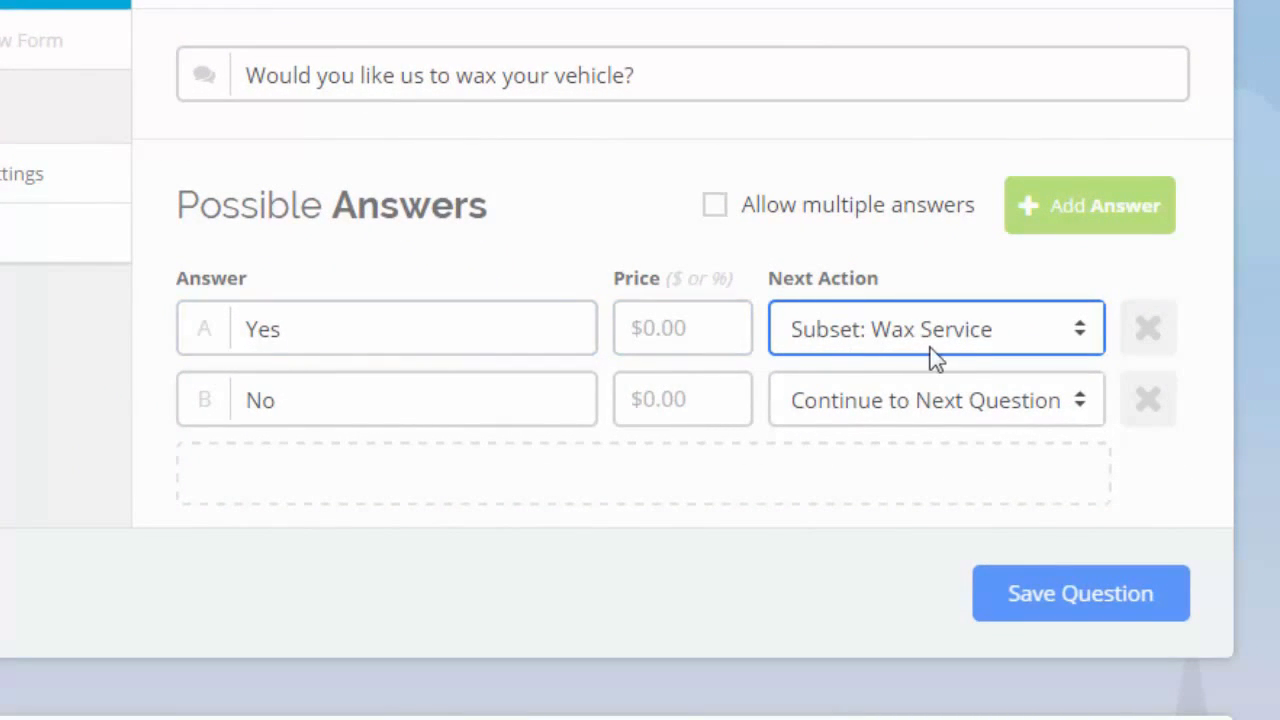
left_click(1063, 614)
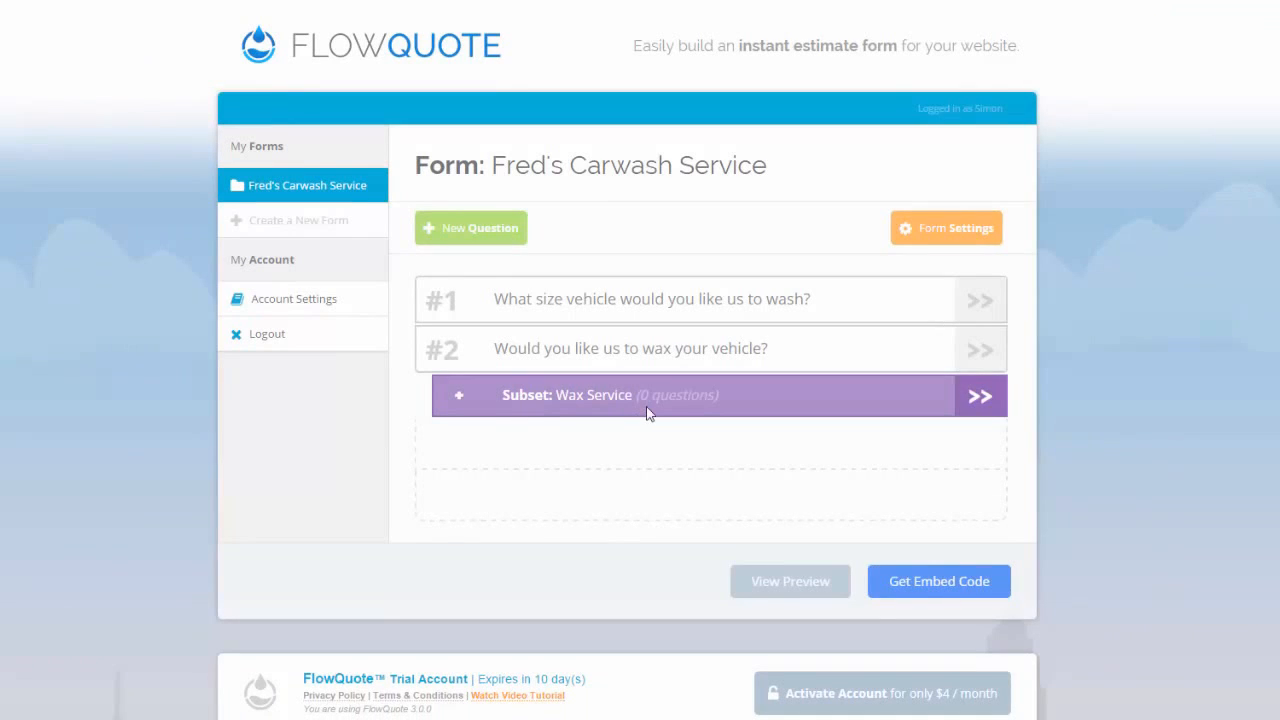
- Create a question in the Wax Service subset reading "What type of wax service would you like?"
left_click(979, 397)
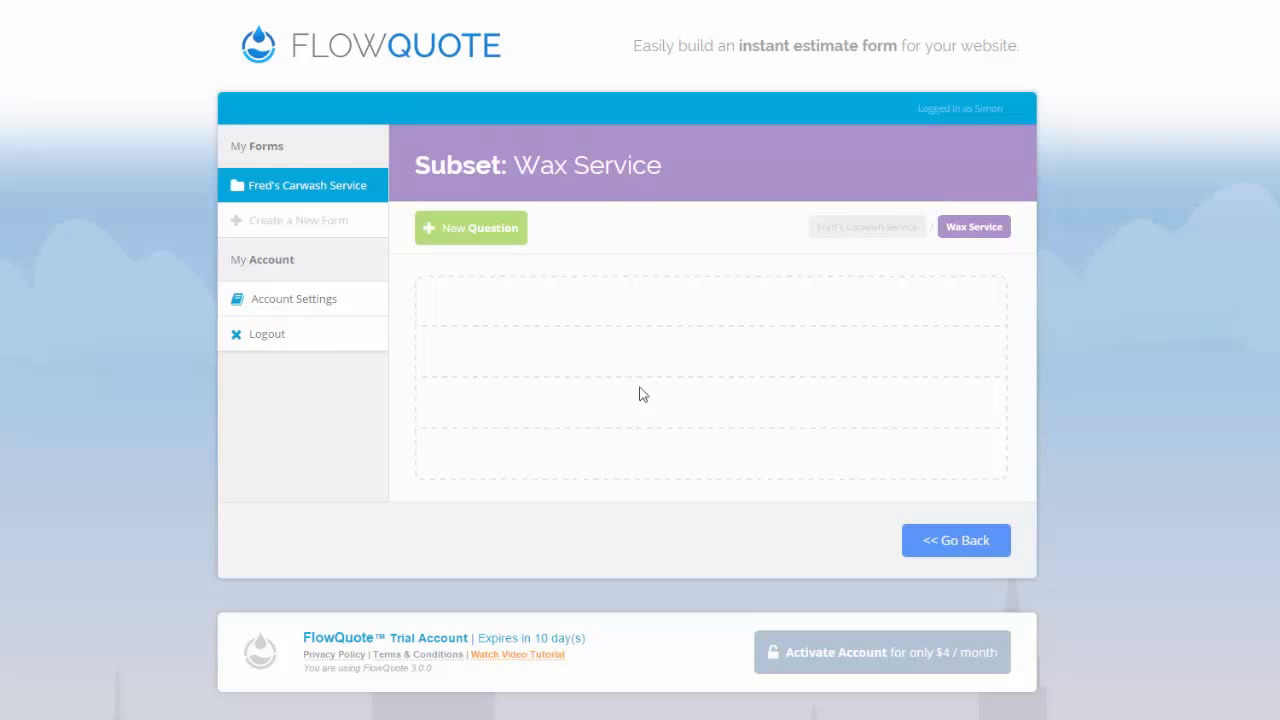
left_click(468, 238)
left_click(460, 271)
type("What ")
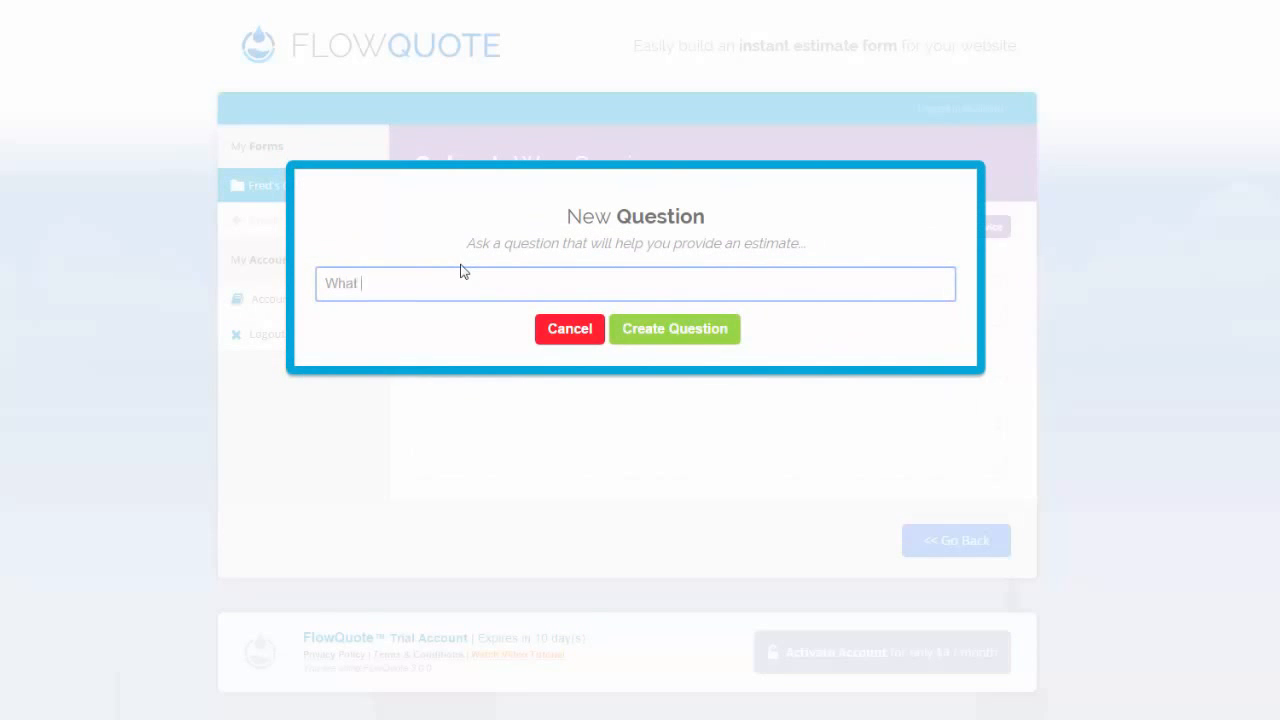
type("type of wa")
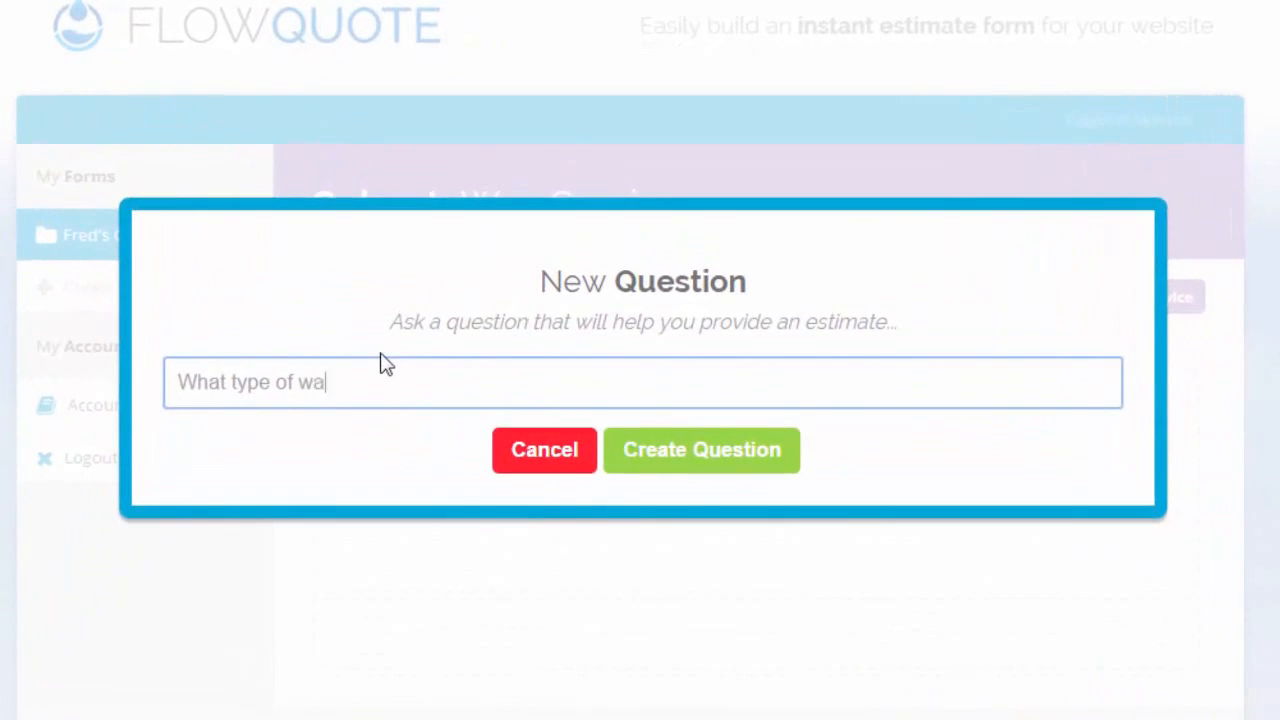
type("x service would ")
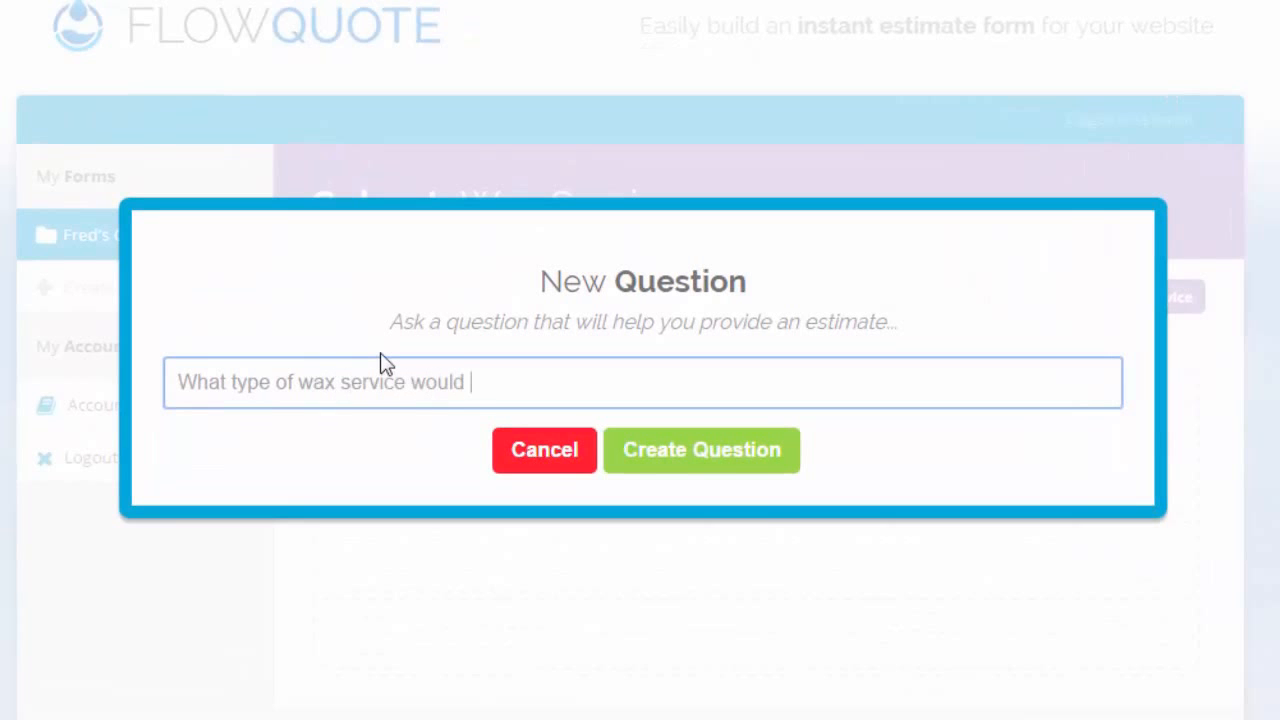
type("you like?")
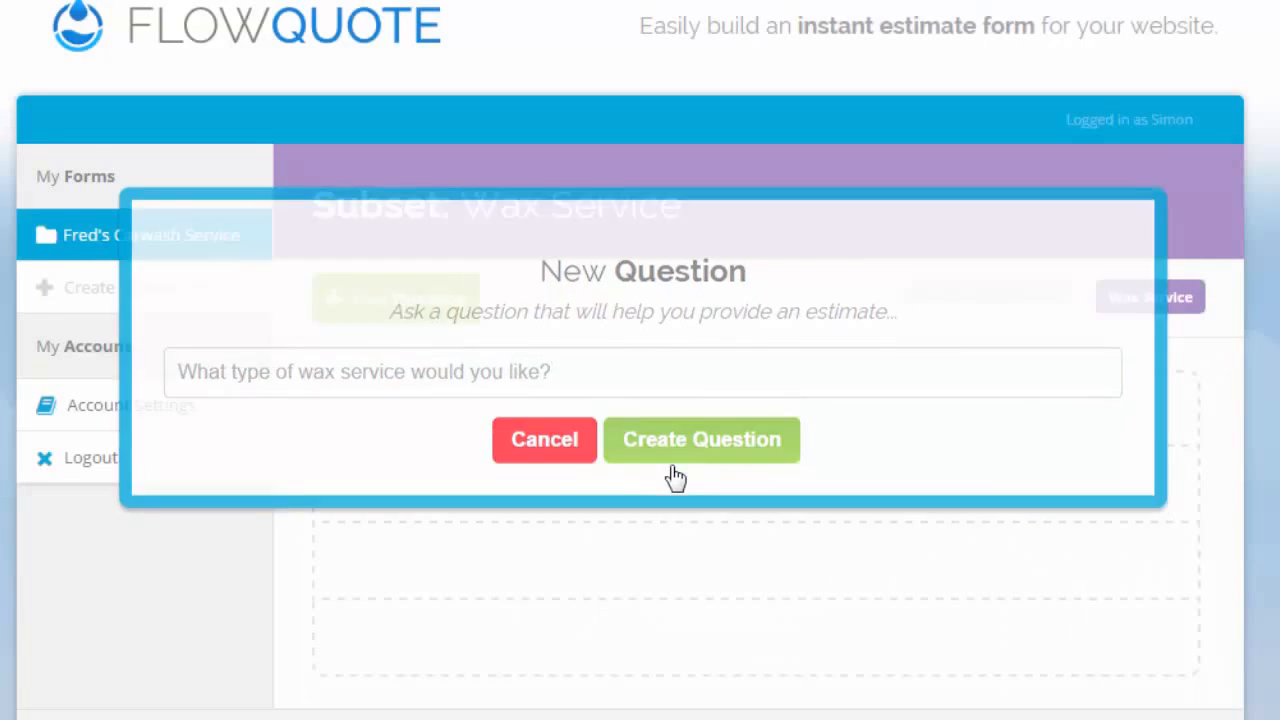
left_click(645, 470)
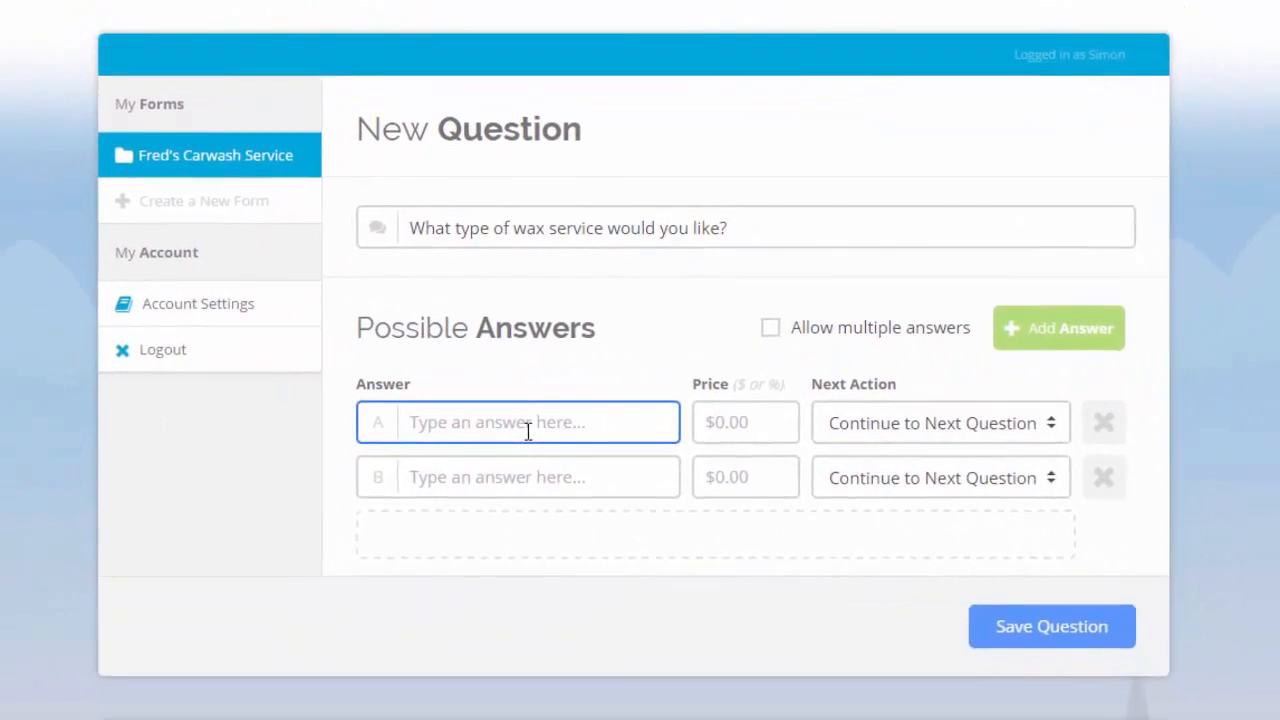
- Enter the answers Regular Wax priced at 10 and Premium Wax priced at 20, and save the question
type("Regular Wa")
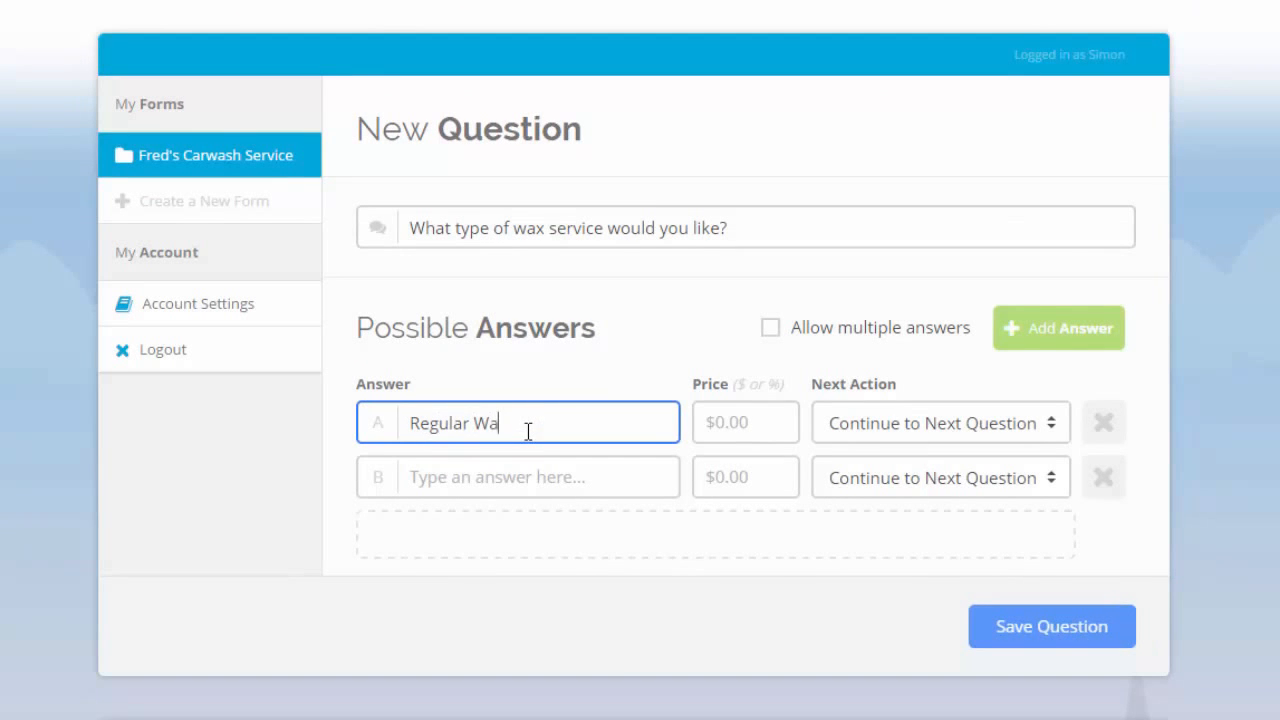
type("x")
left_click(709, 421)
type("$0")
left_click(558, 486)
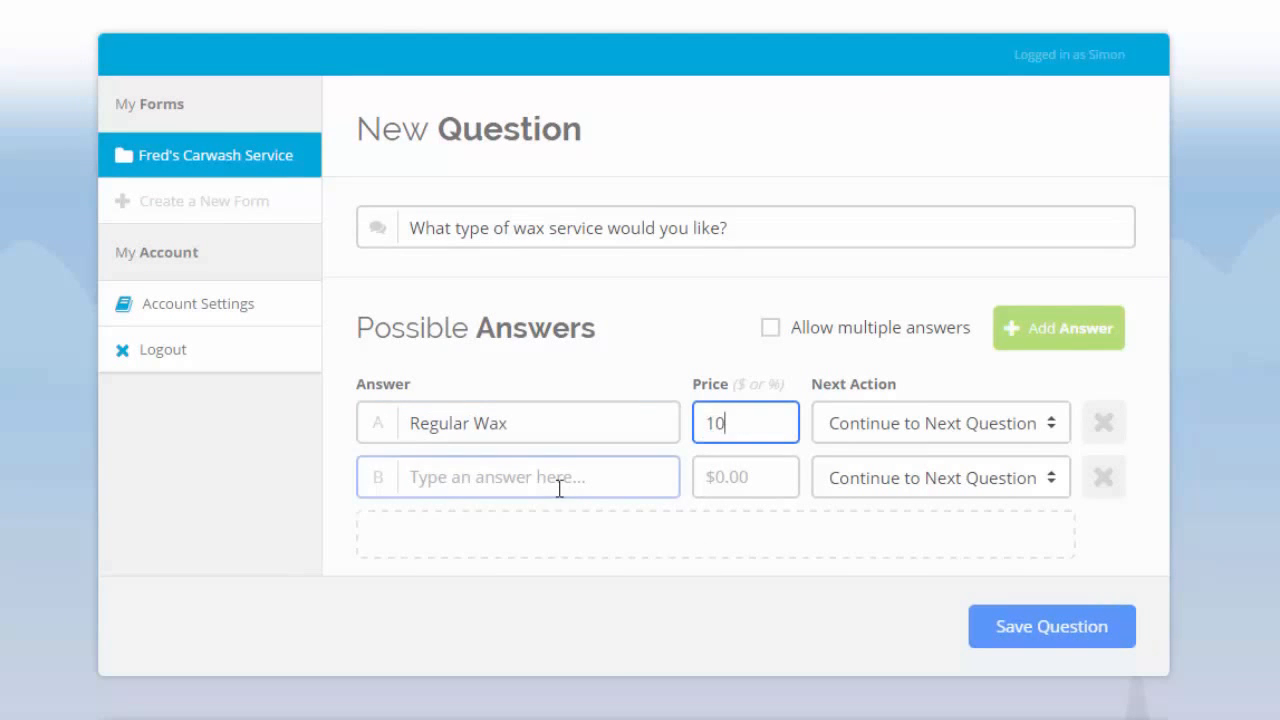
type("Pre")
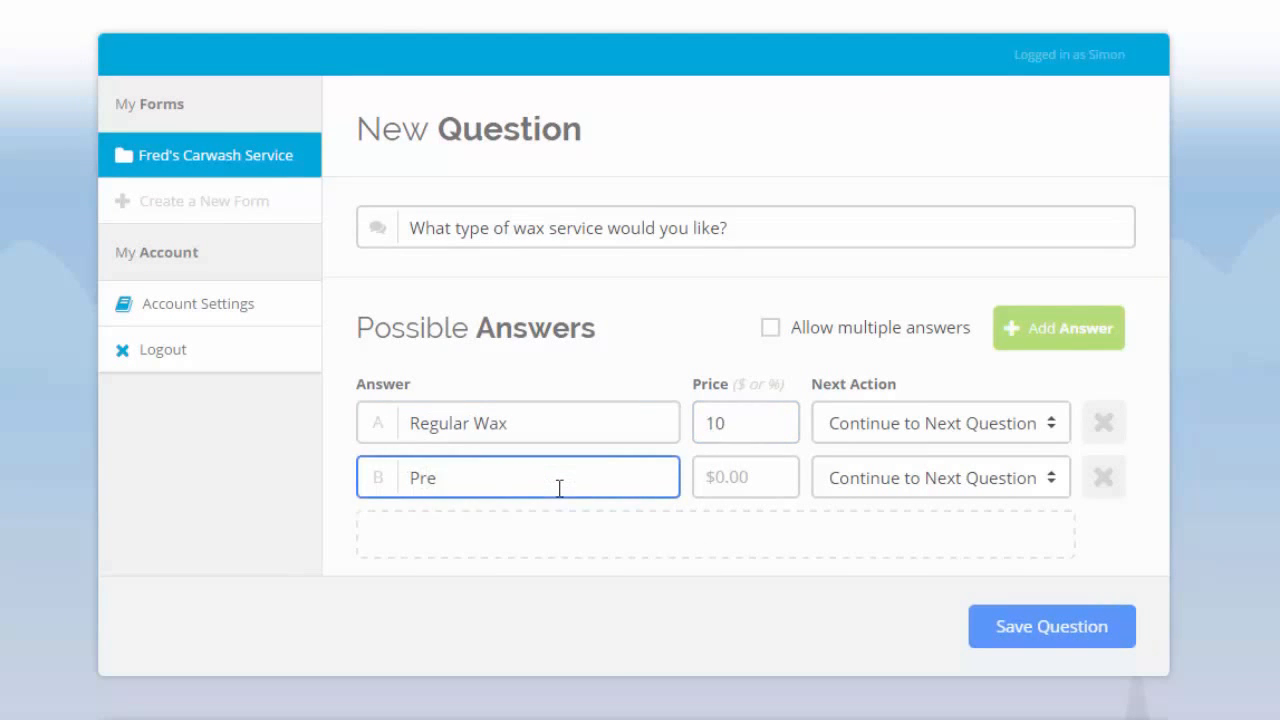
type("mium Wax")
left_click(739, 486)
type("20")
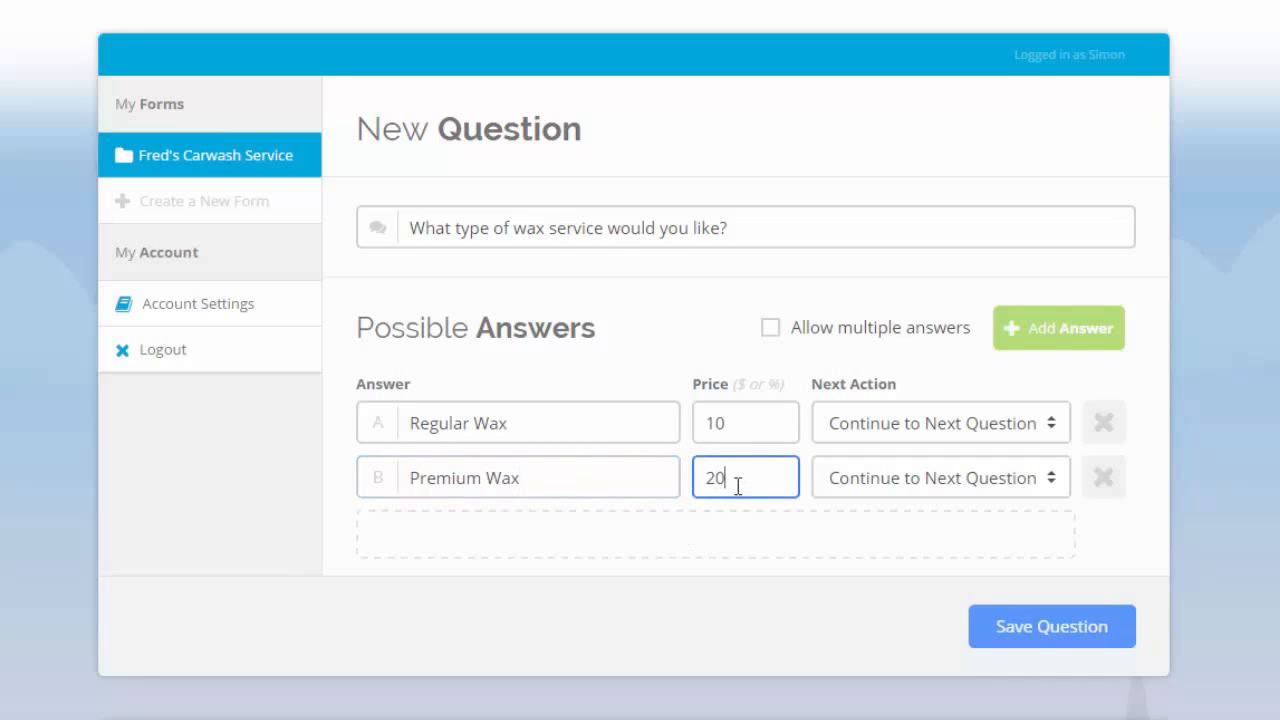
left_click(746, 545)
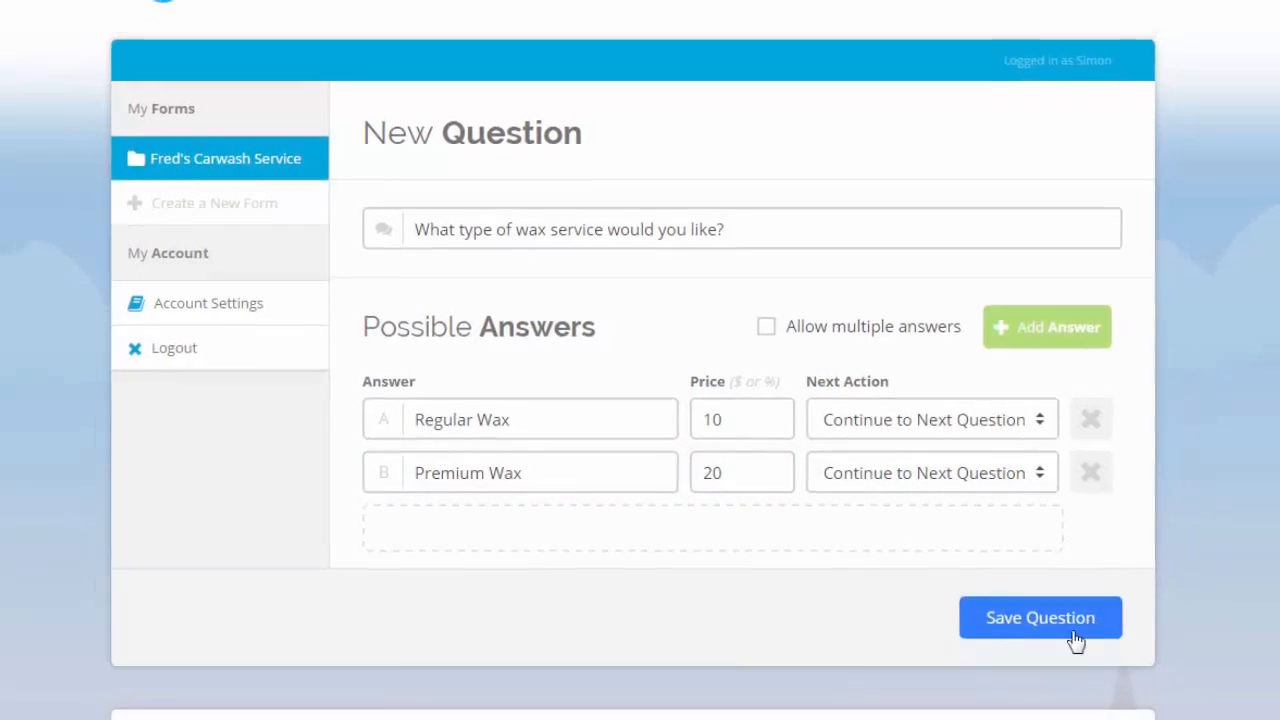
left_click(1073, 632)
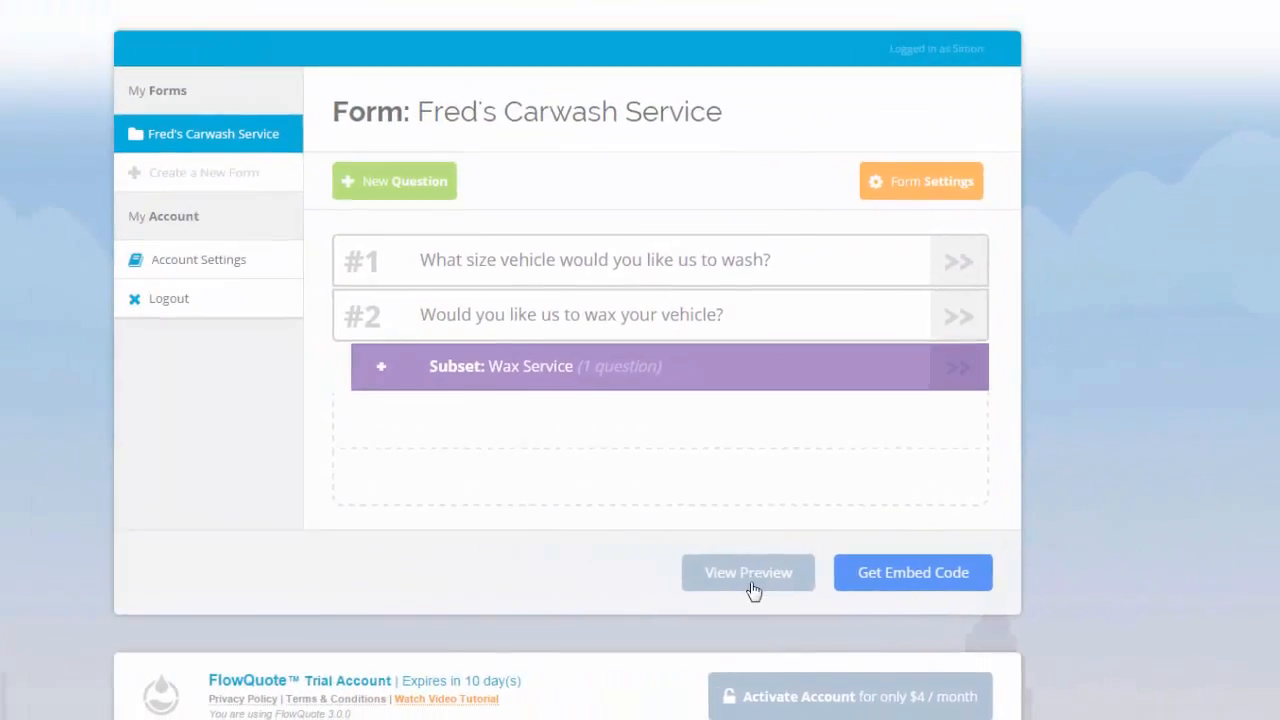
- Preview the form, choosing Small Car as the vehicle size and Yes for the waxing question
left_click(753, 590)
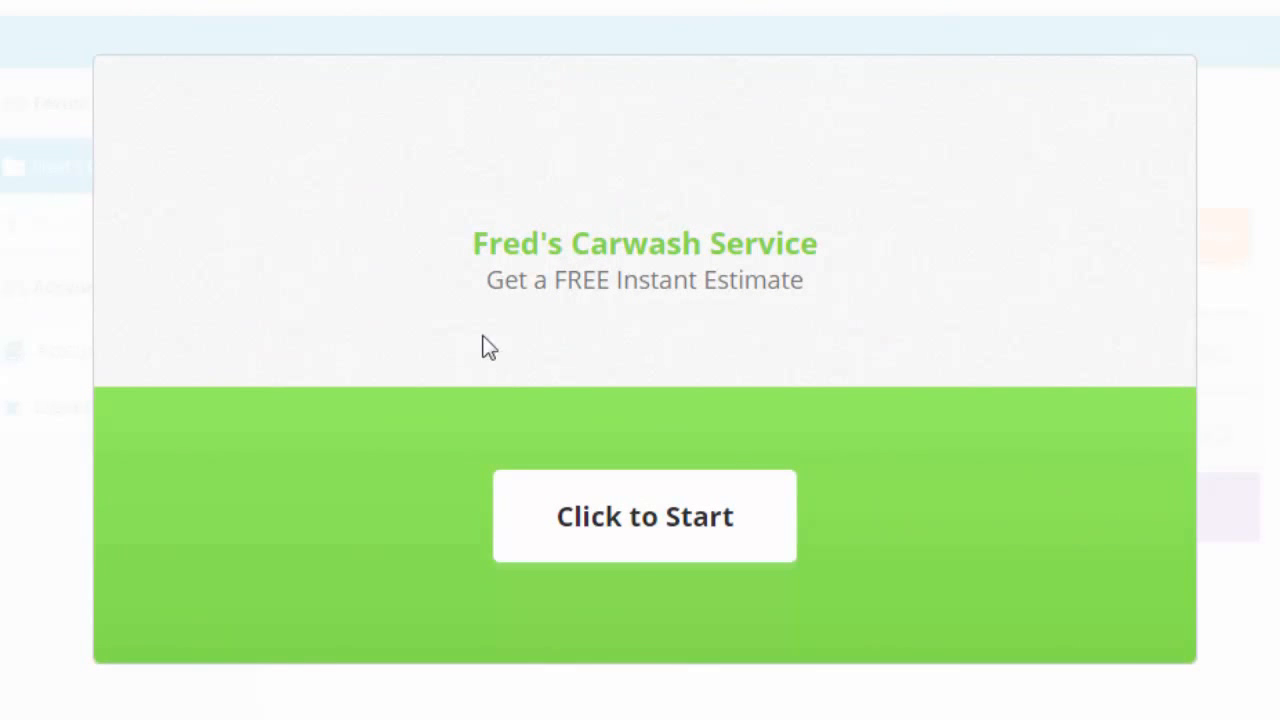
left_click(668, 562)
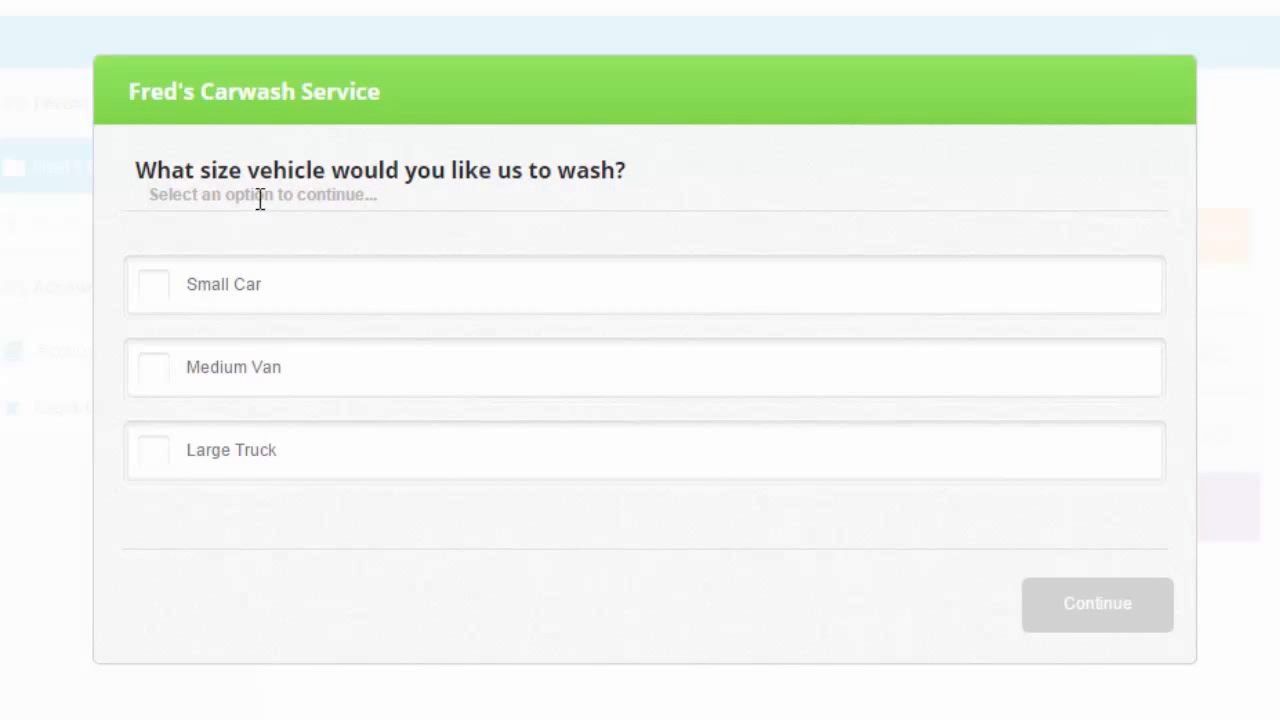
left_click(248, 308)
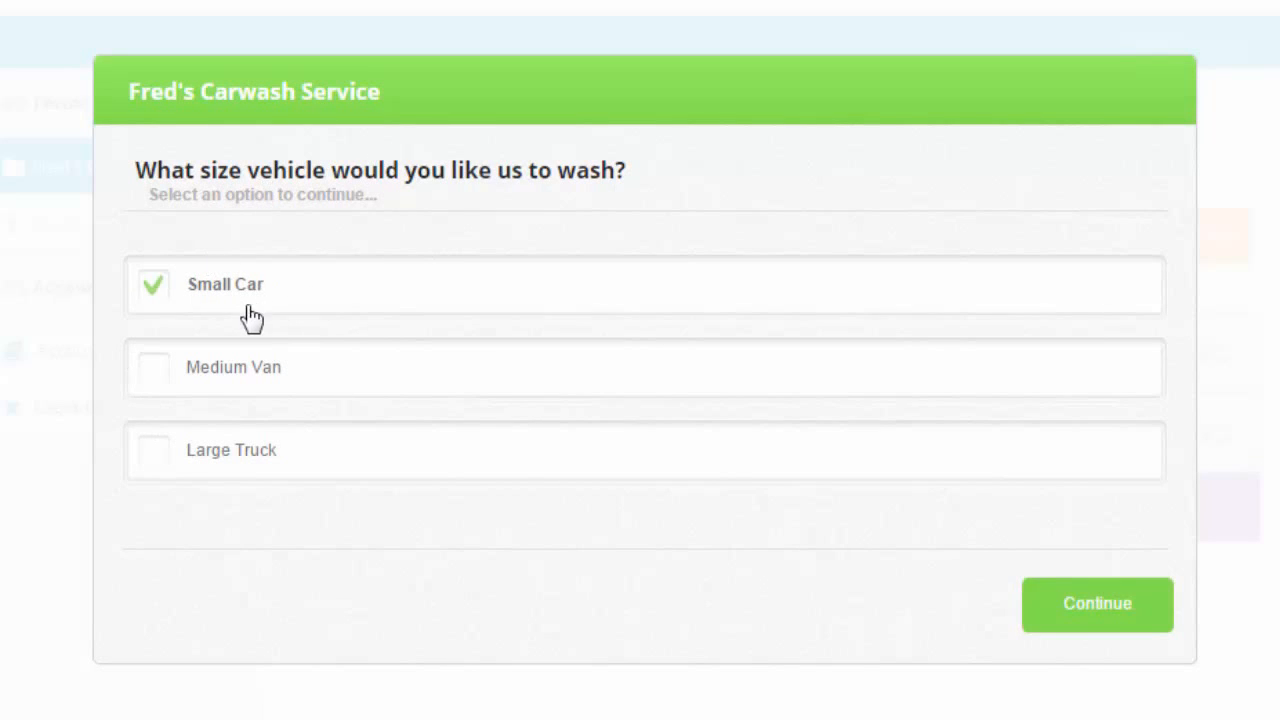
left_click(1129, 608)
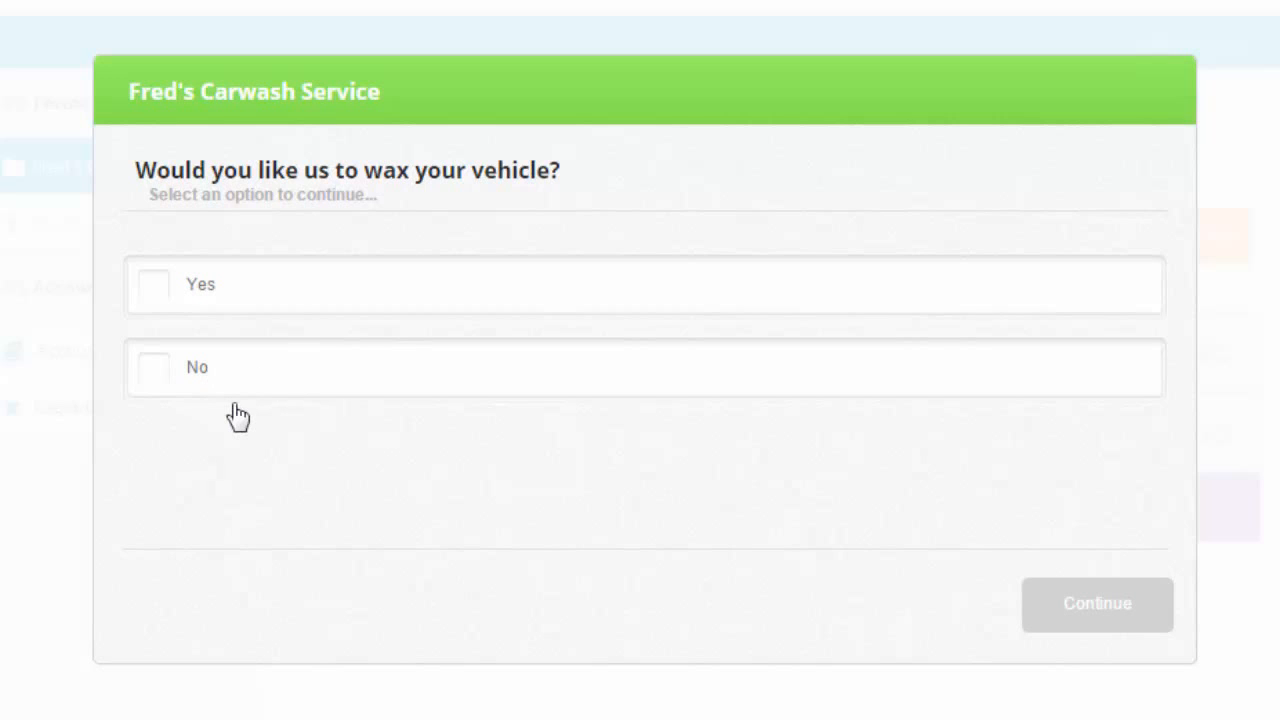
left_click(228, 306)
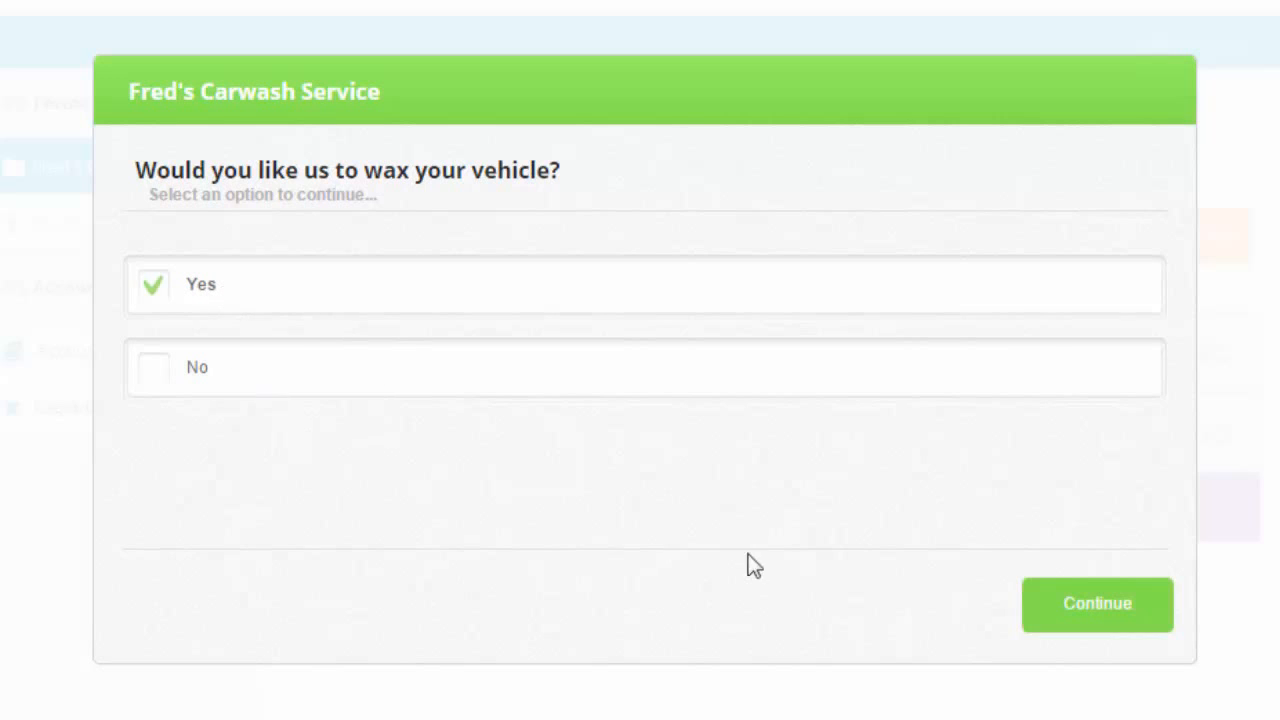
left_click(1078, 627)
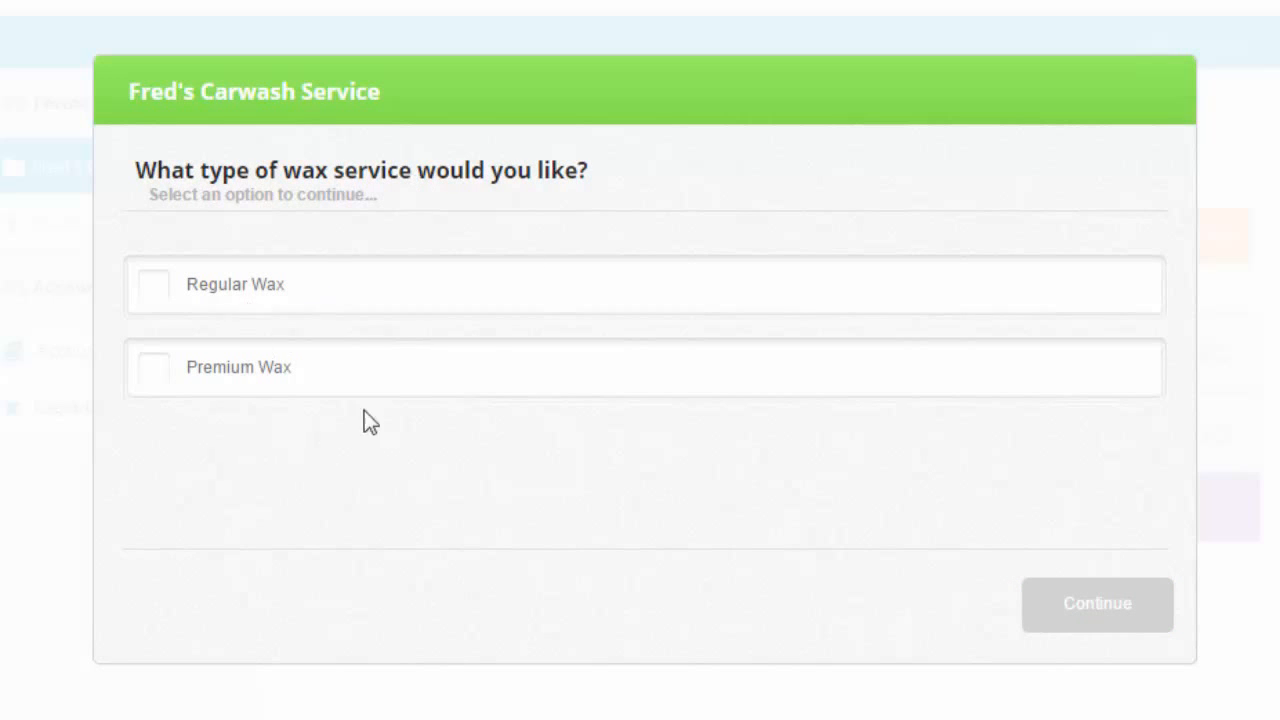
- Choose Premium Wax in the preview, view the estimate and the Get in Touch contact form, and close the preview
left_click(311, 379)
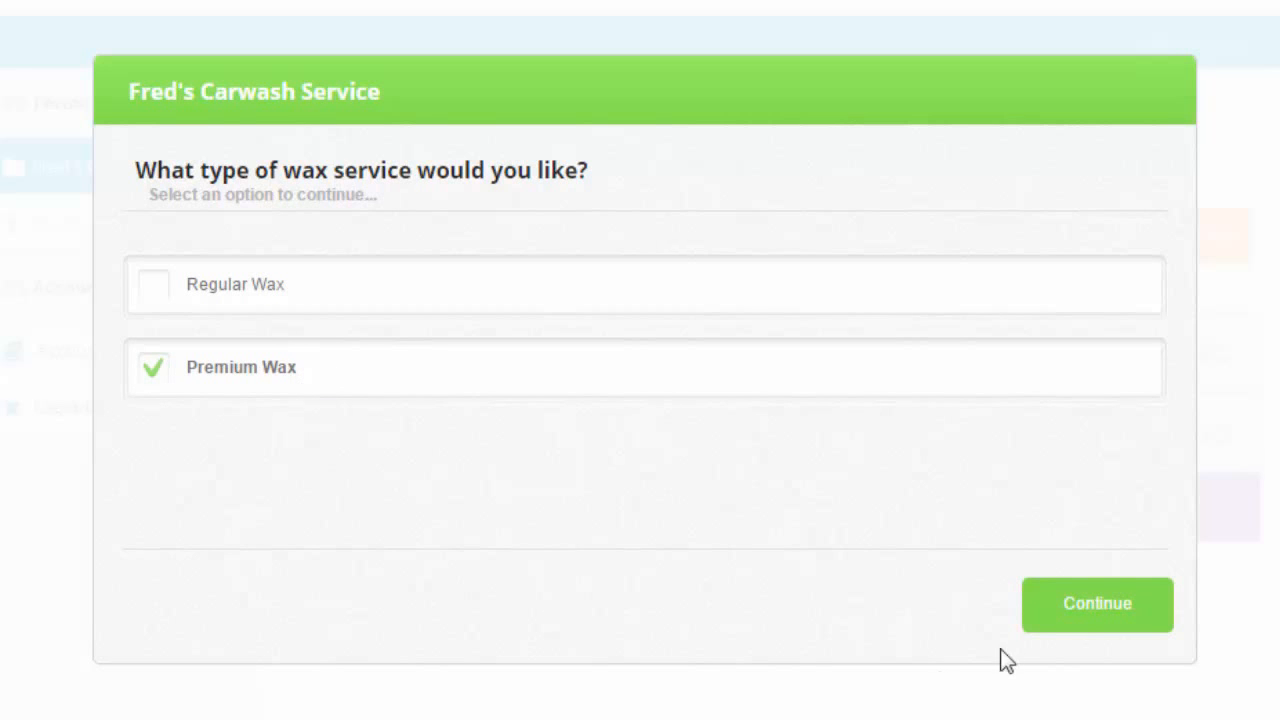
left_click(1079, 620)
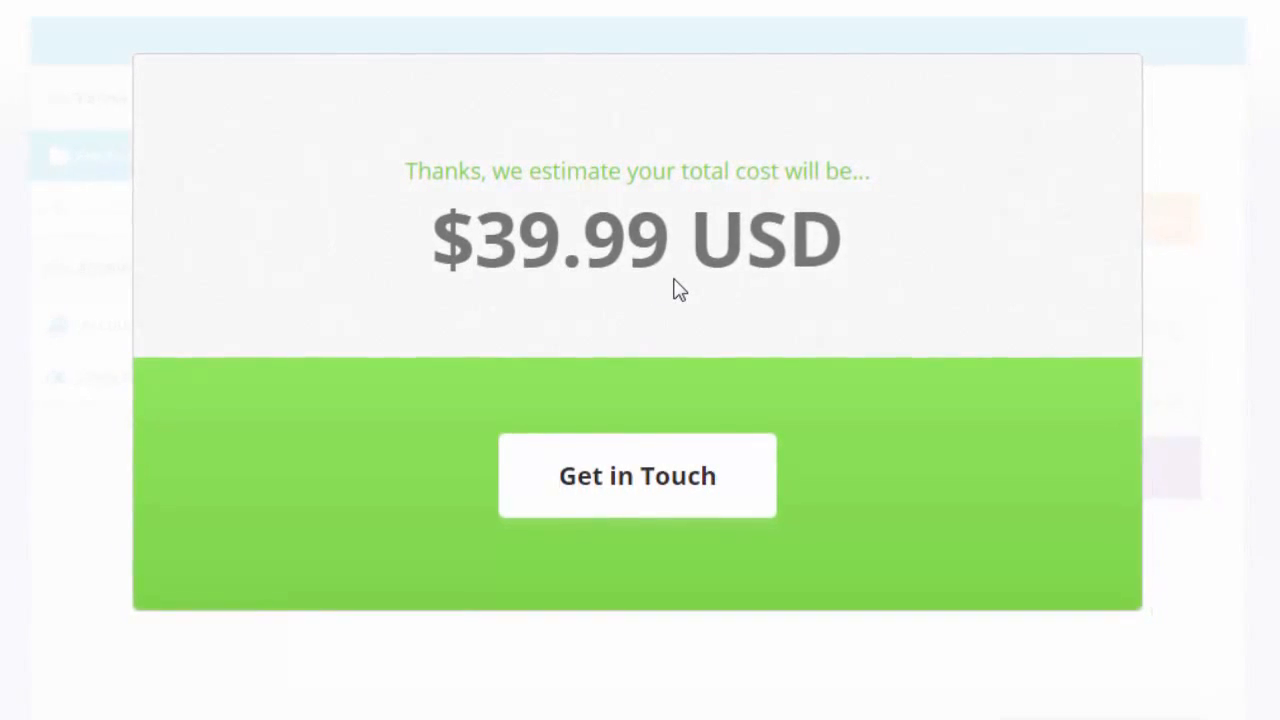
left_click(627, 490)
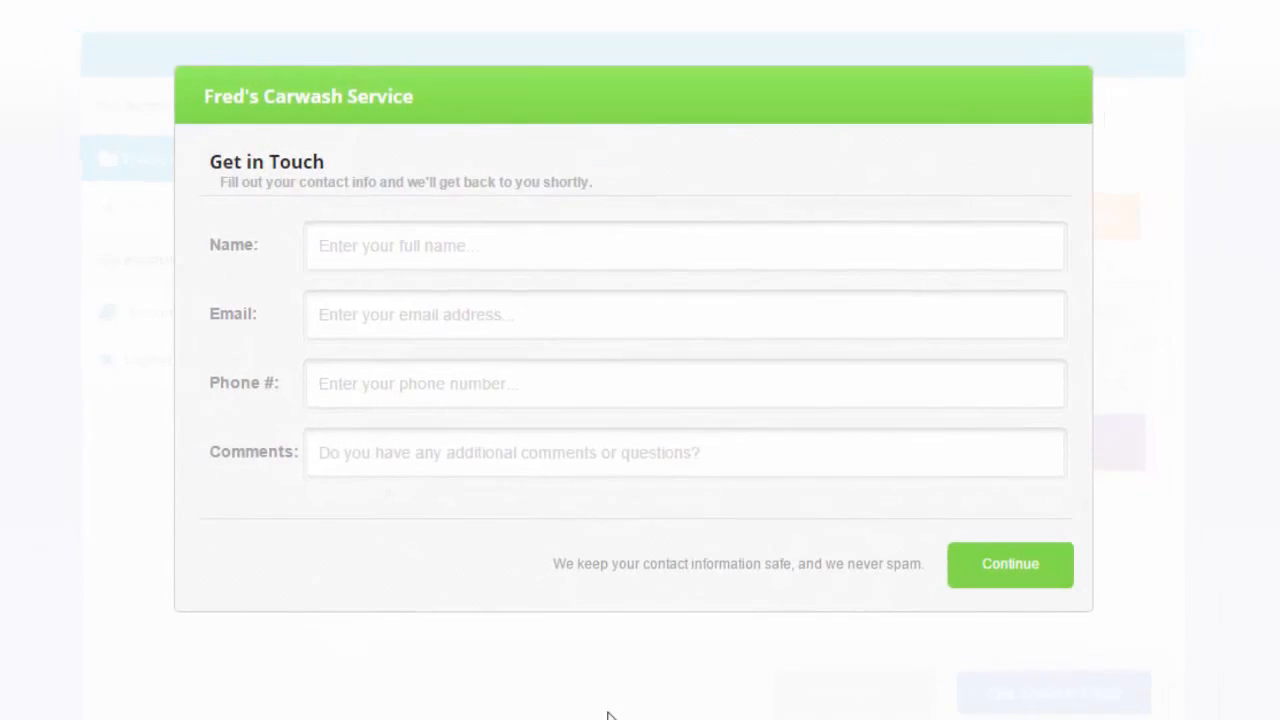
left_click(1205, 595)
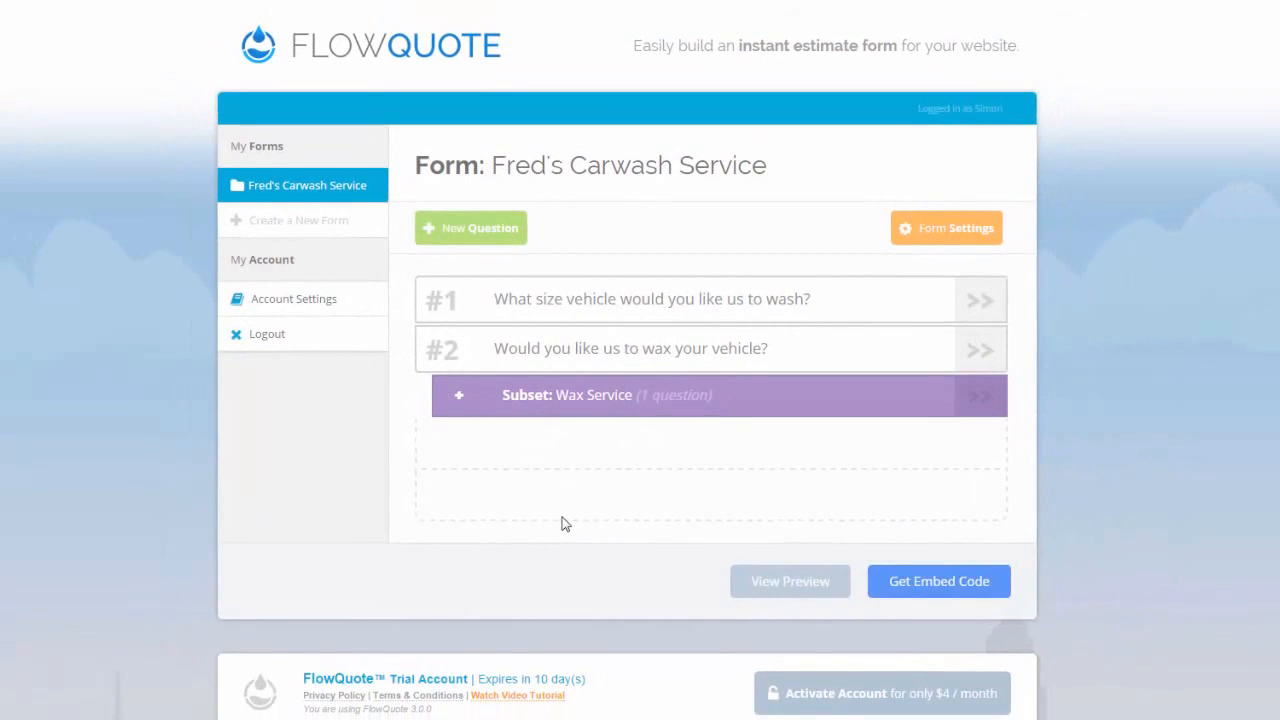
- Open the form settings and examine the form name and the welcome, success and error texts
left_click(913, 245)
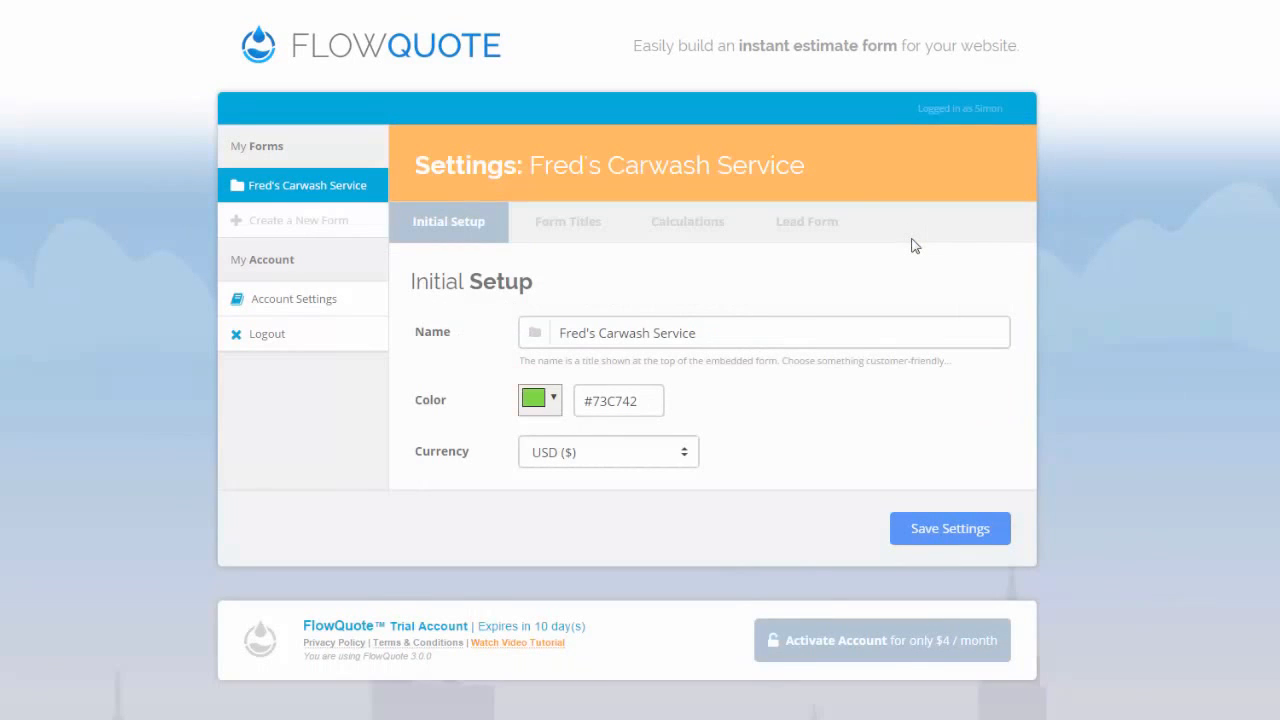
left_click(634, 340)
left_click(583, 228)
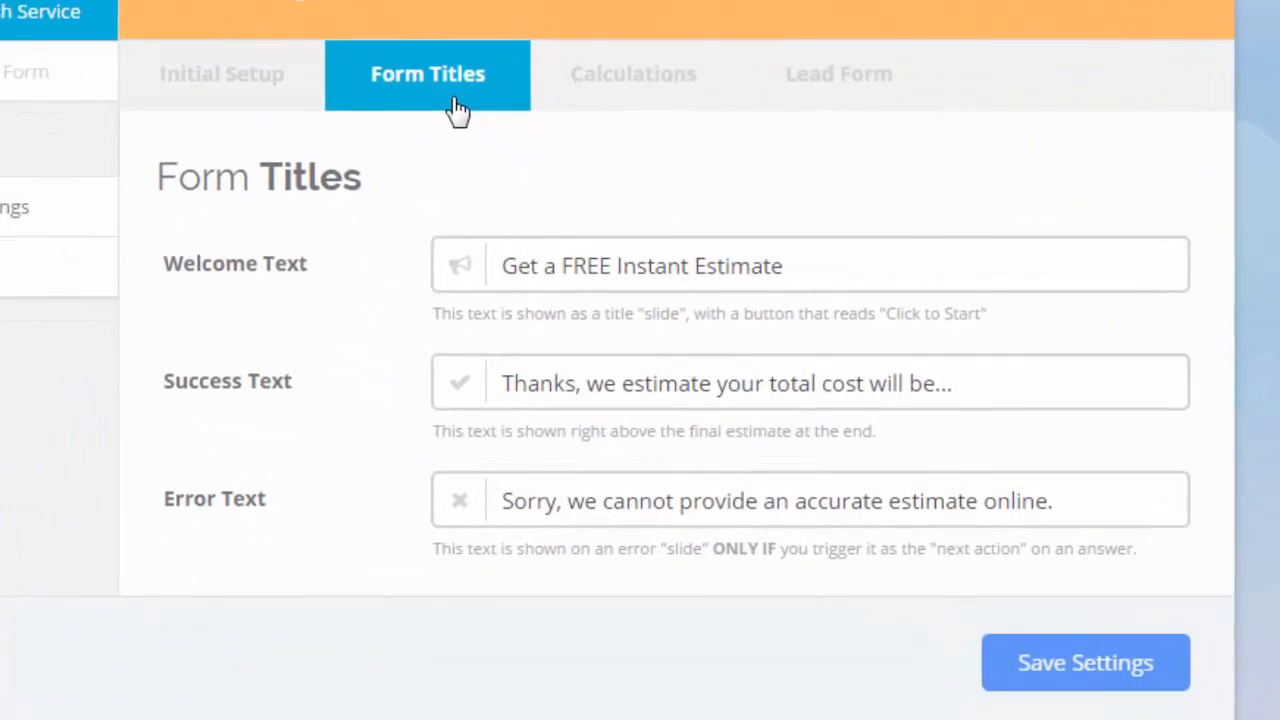
left_click(694, 274)
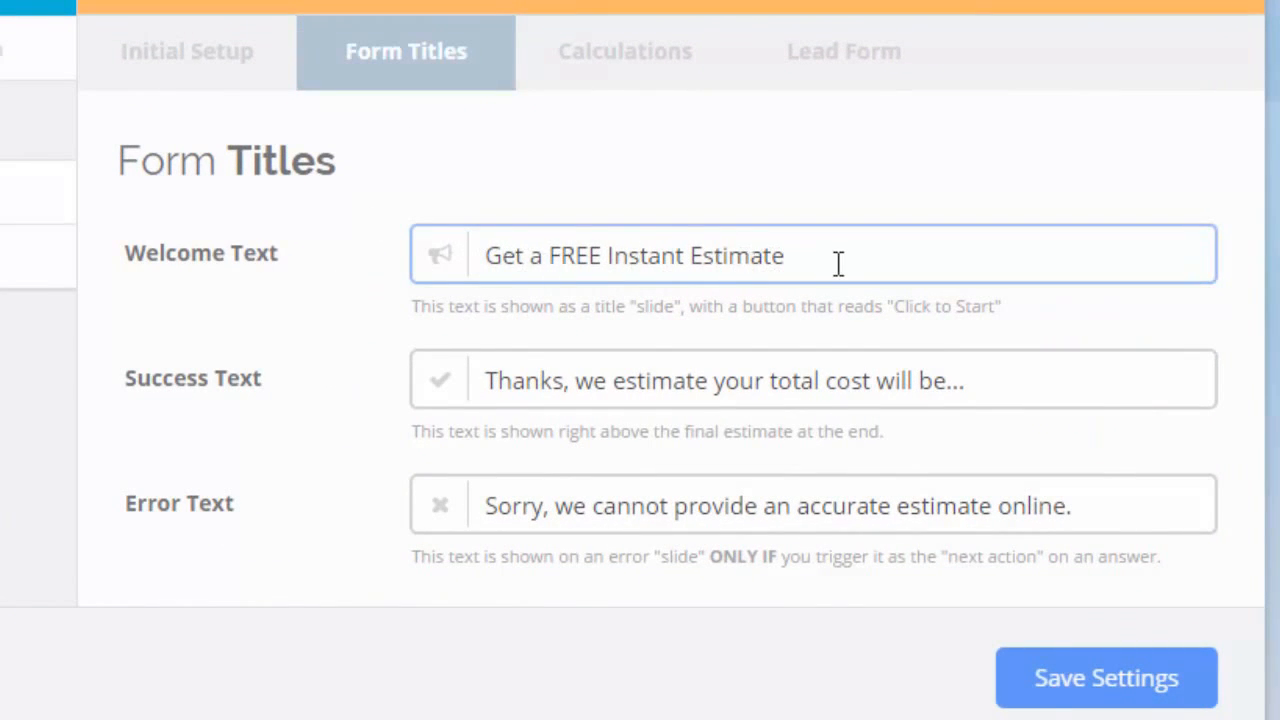
left_click(531, 385)
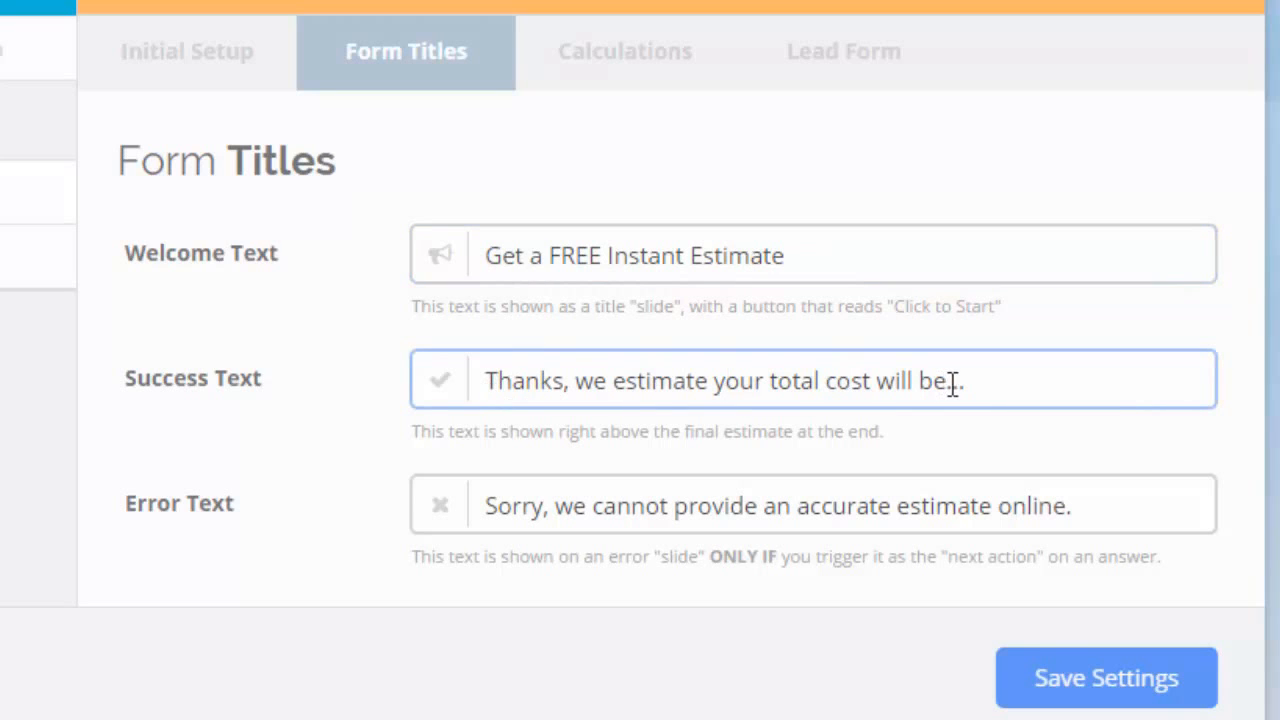
left_click(486, 502)
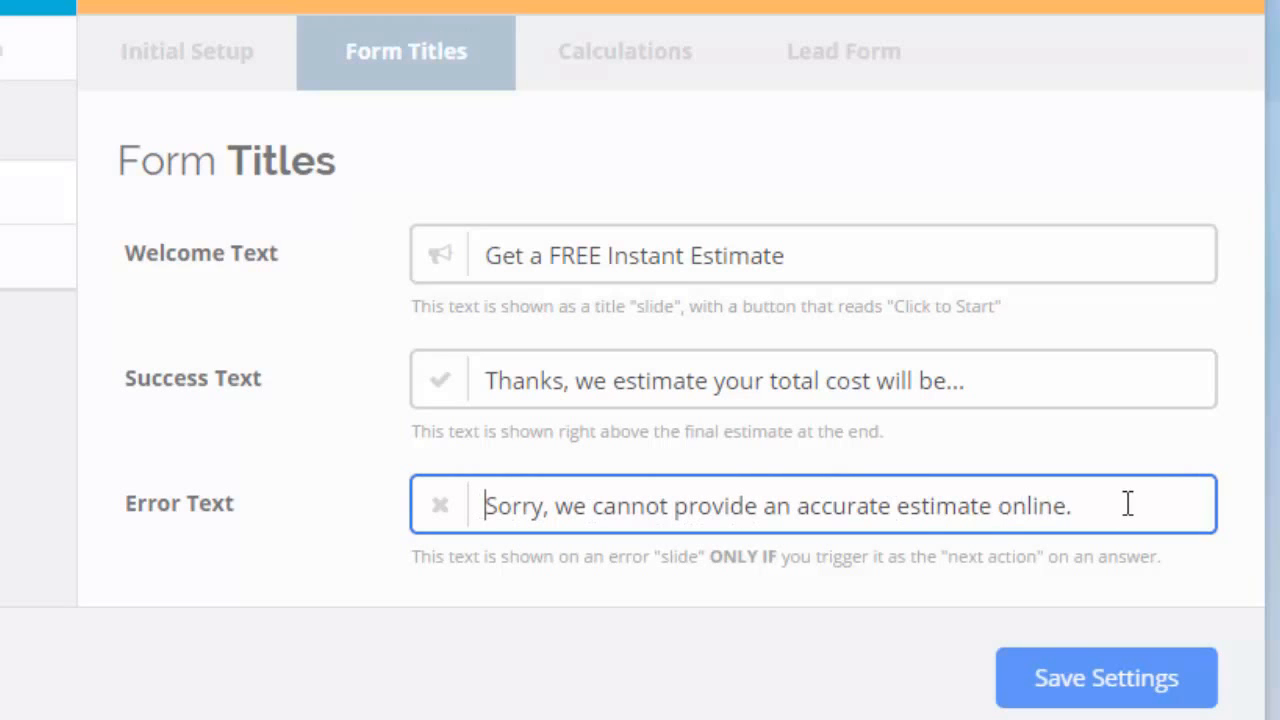
left_click_drag(1095, 503, 563, 529)
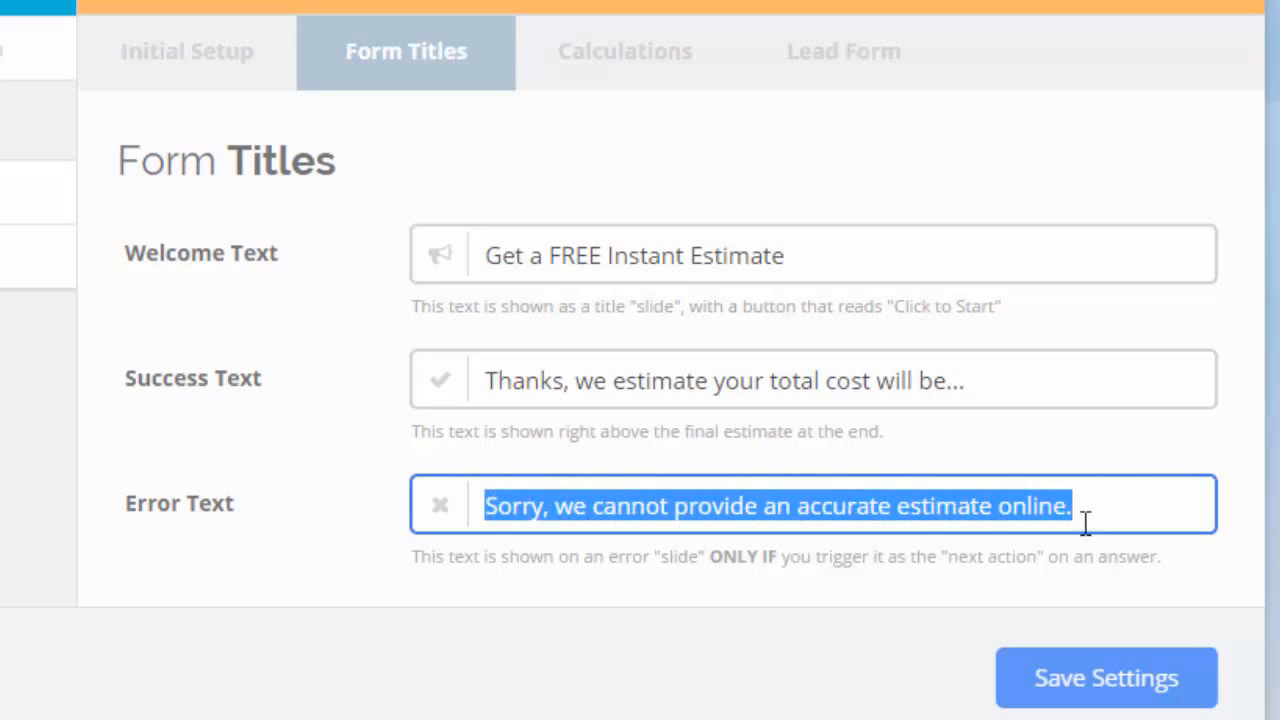
left_click(1034, 528)
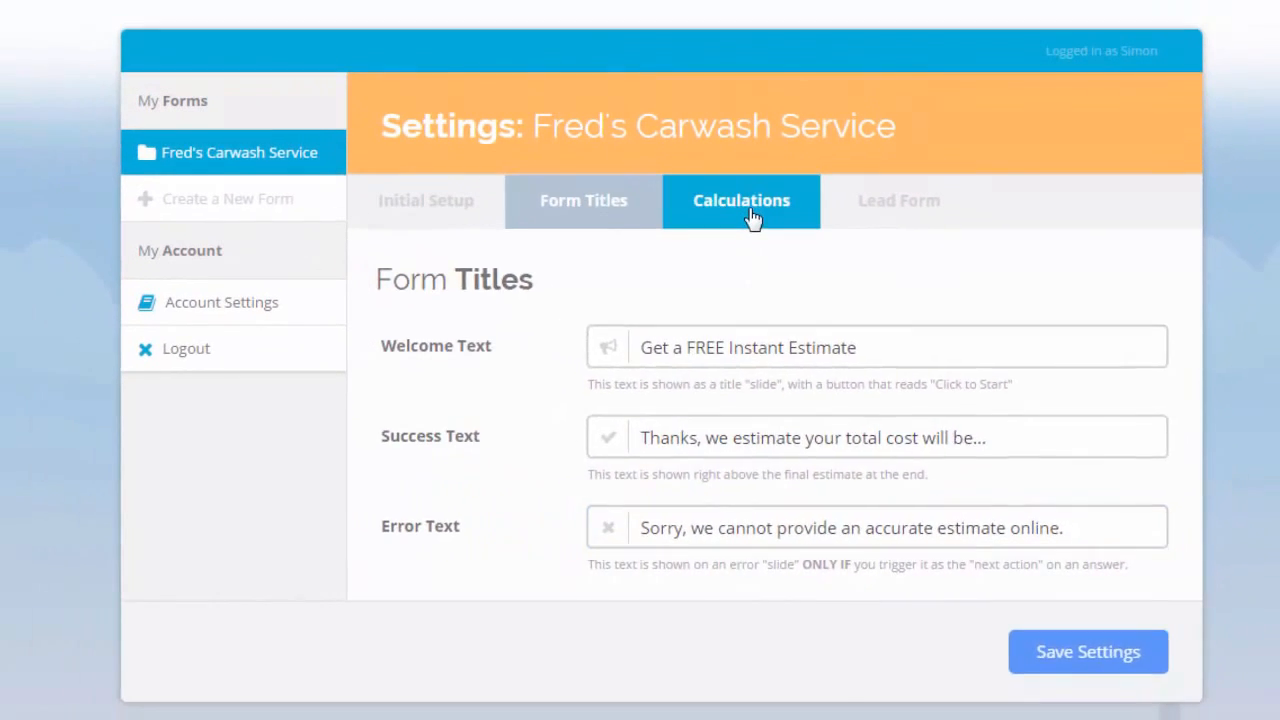
- Examine the starting base price and subtotal adjustment in the estimate calculation settings
left_click(641, 76)
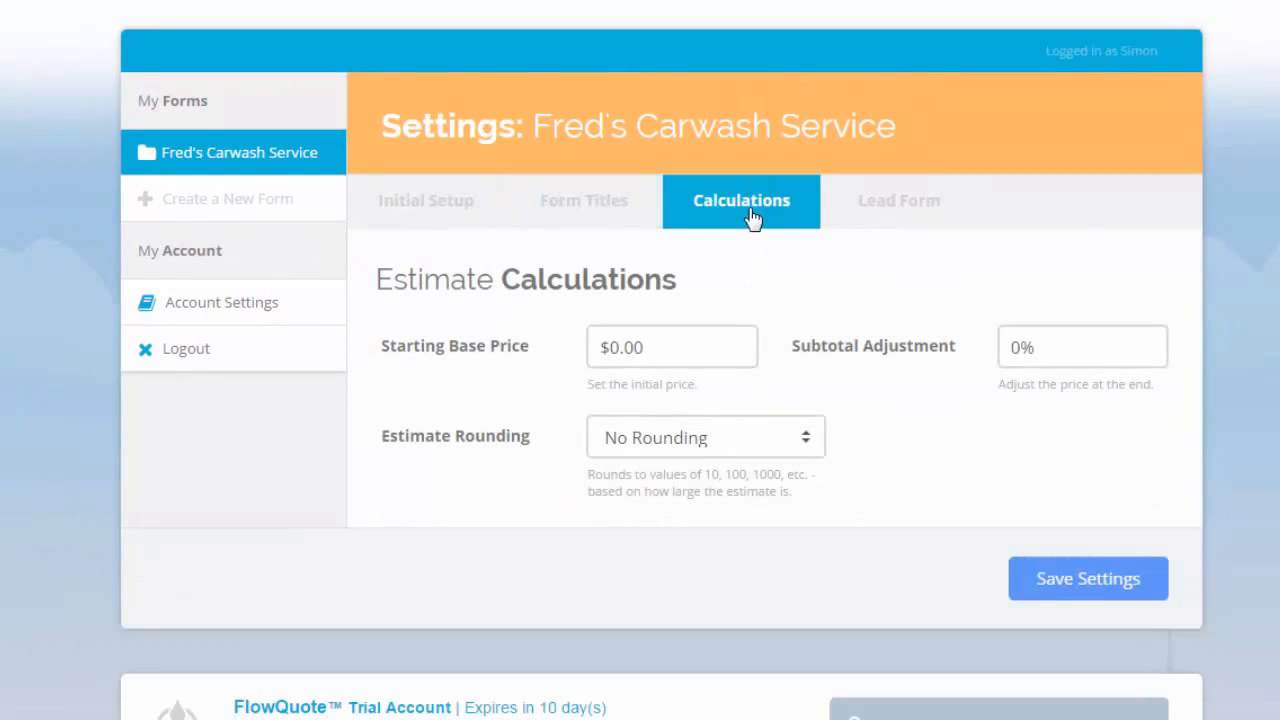
left_click(655, 353)
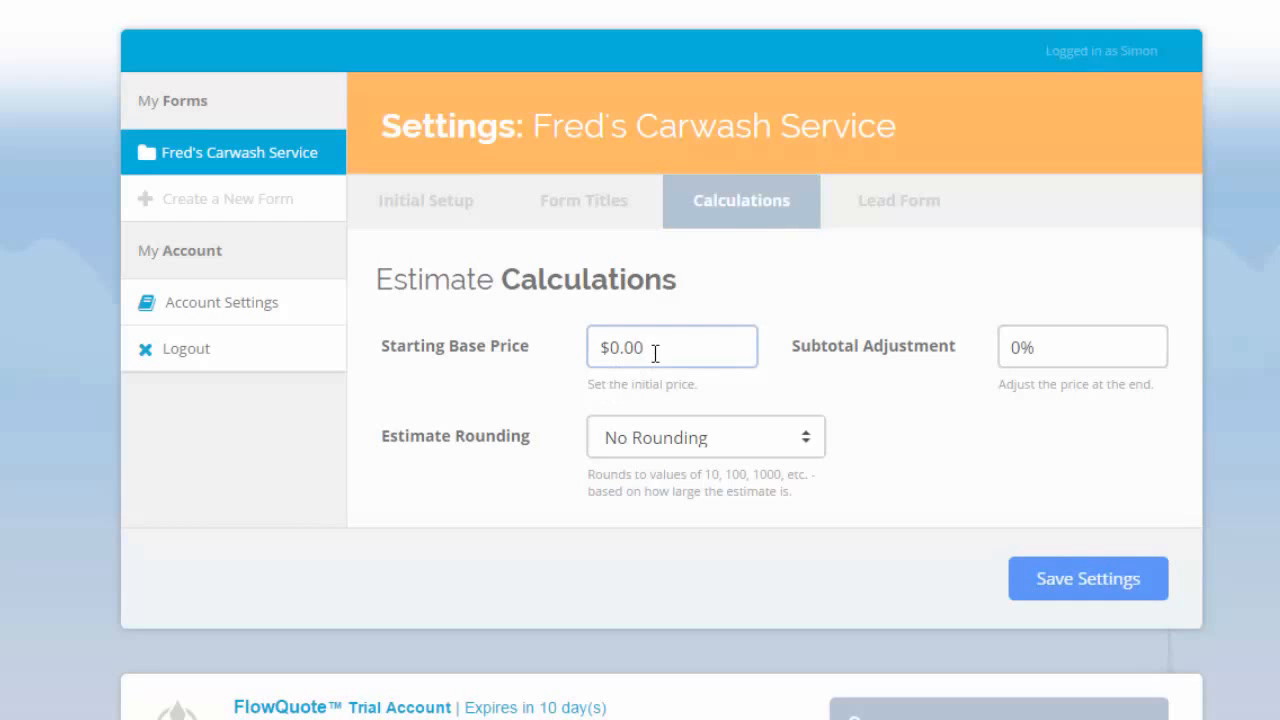
left_click(1050, 348)
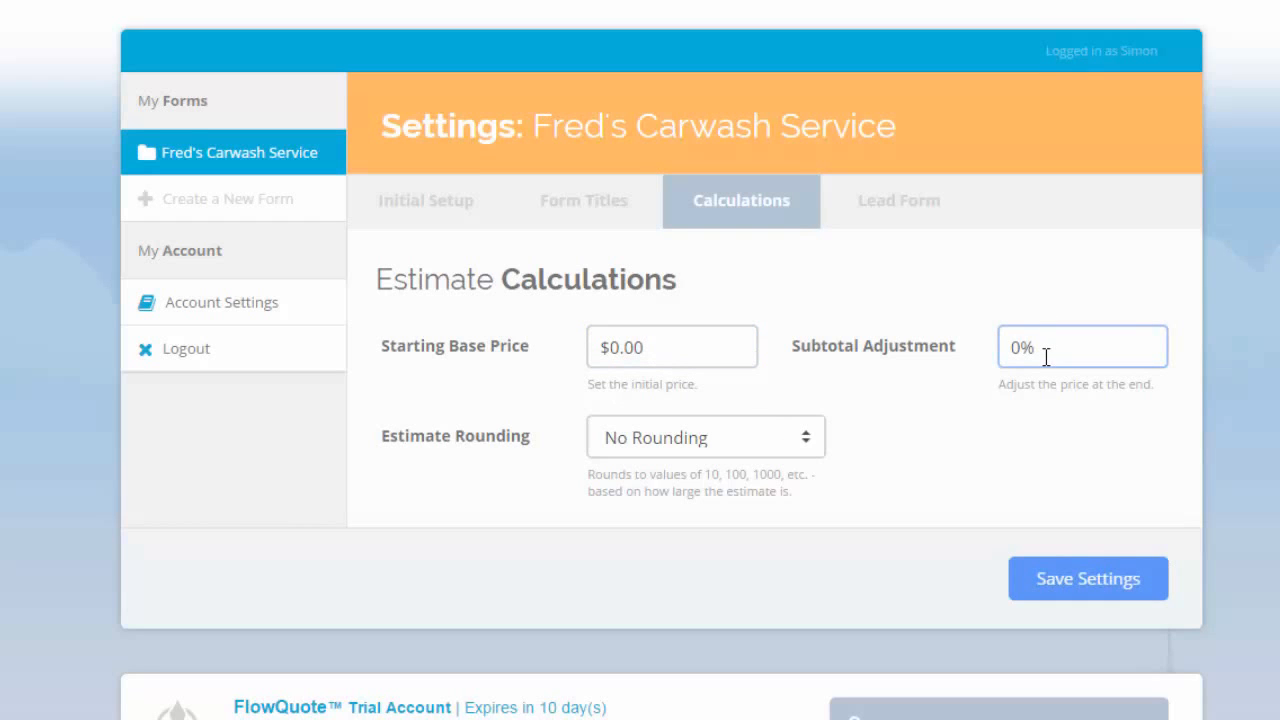
- Try the Round Up option for estimate rounding, and return it to No Rounding
left_click(729, 449)
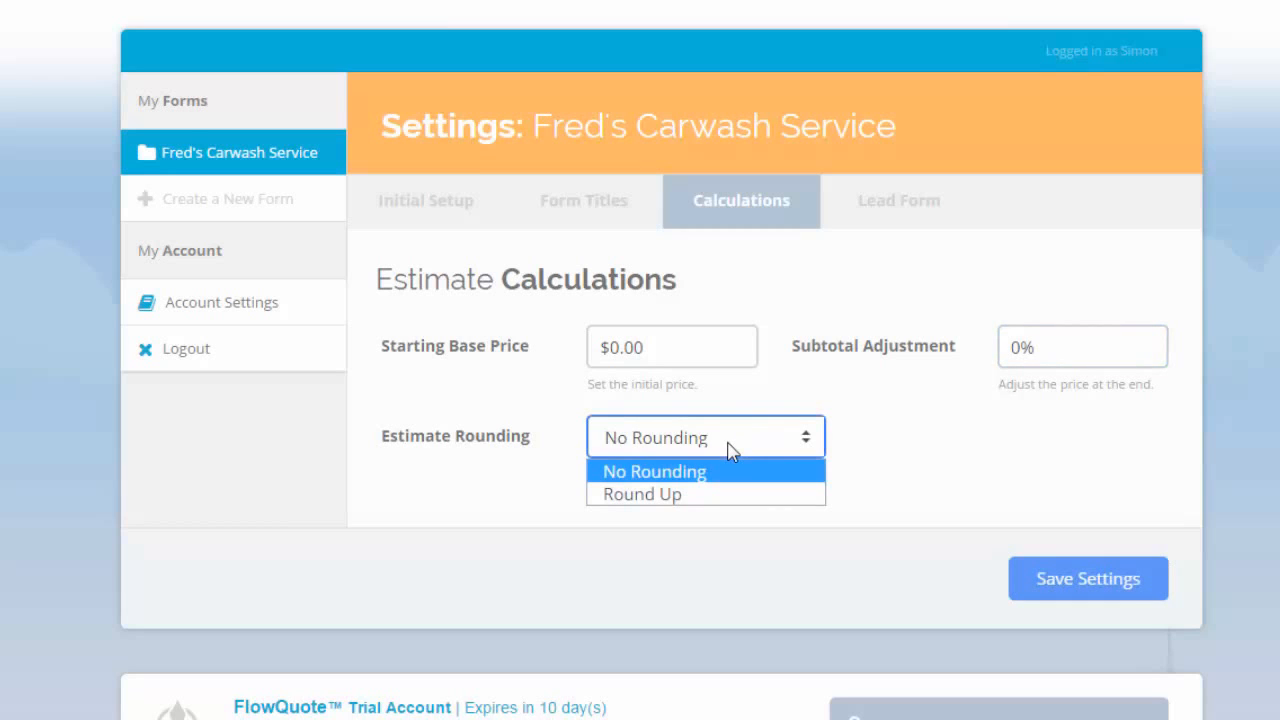
left_click(671, 495)
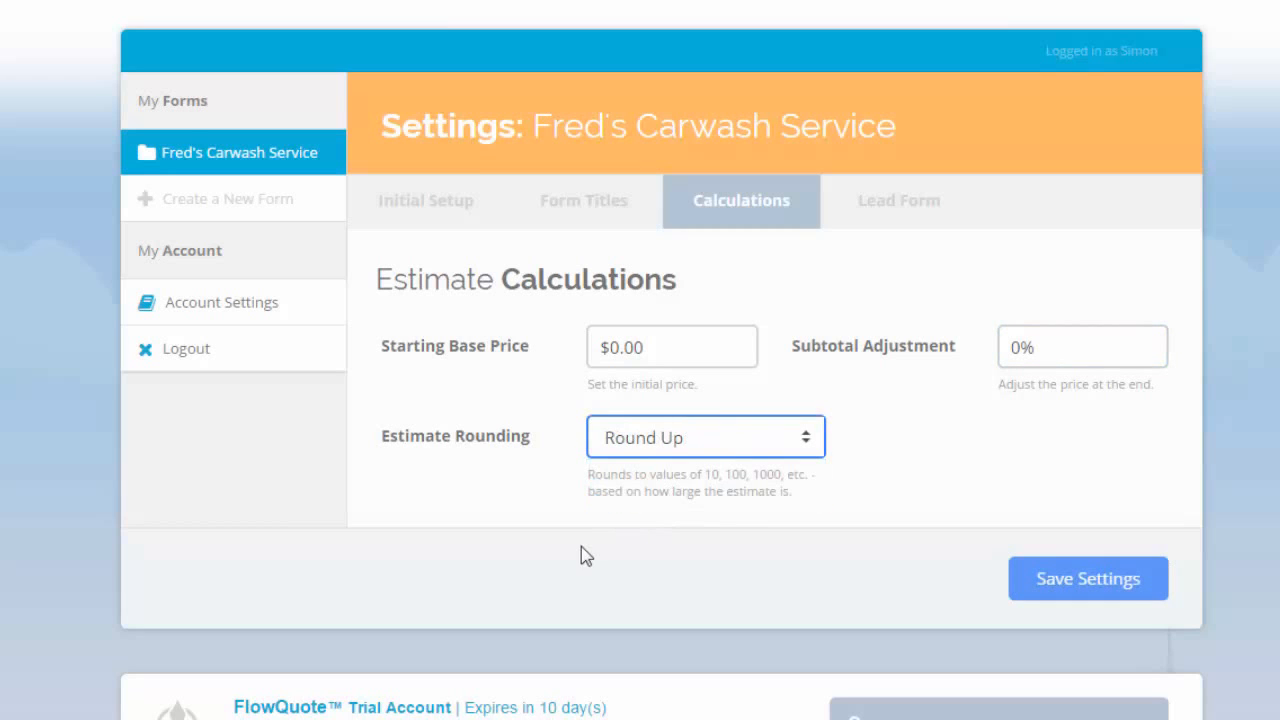
left_click(618, 440)
left_click(622, 470)
left_click(540, 494)
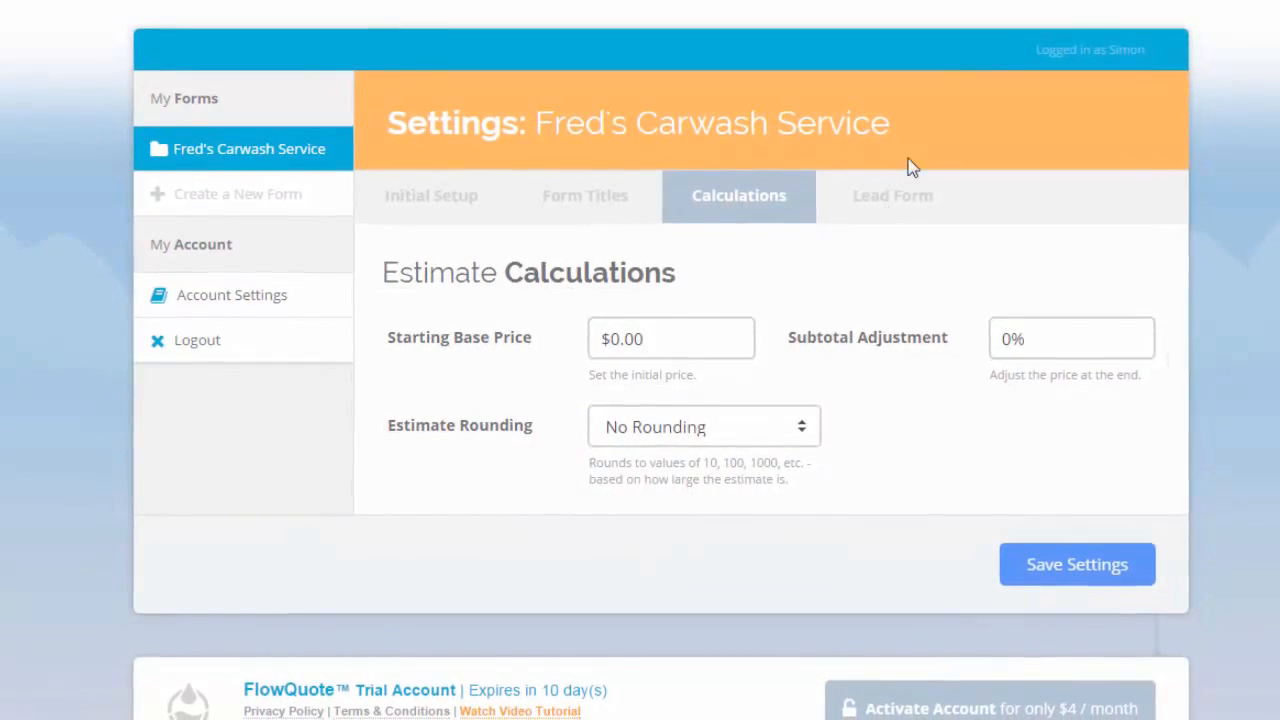
- In the lead form settings, check the placement choices, add Street Address and Company to the requested details, and save the settings
left_click(880, 214)
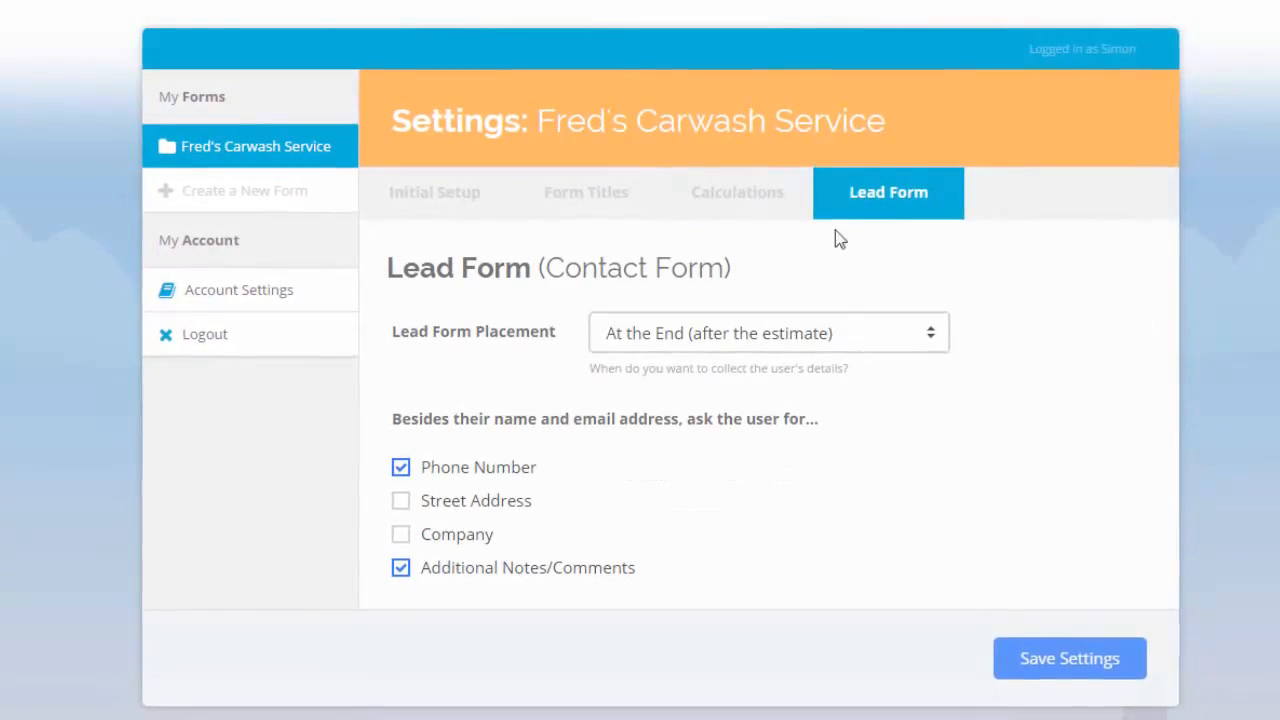
left_click(705, 335)
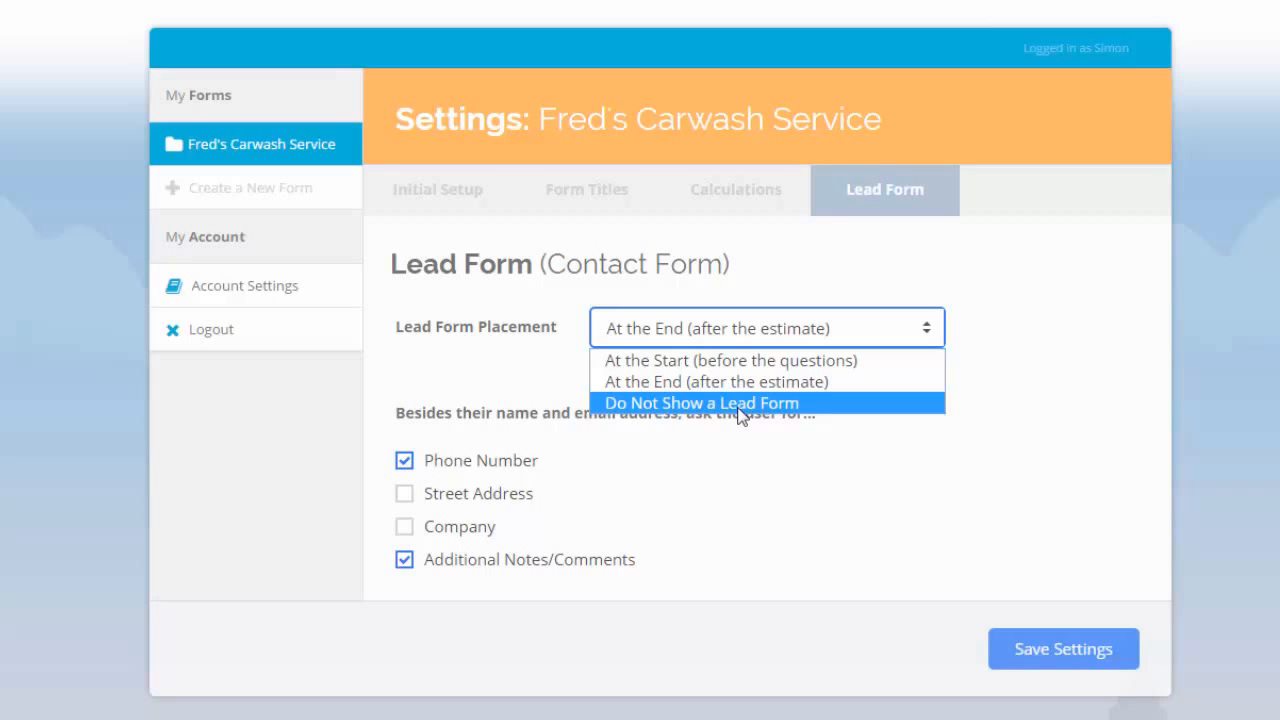
left_click(511, 400)
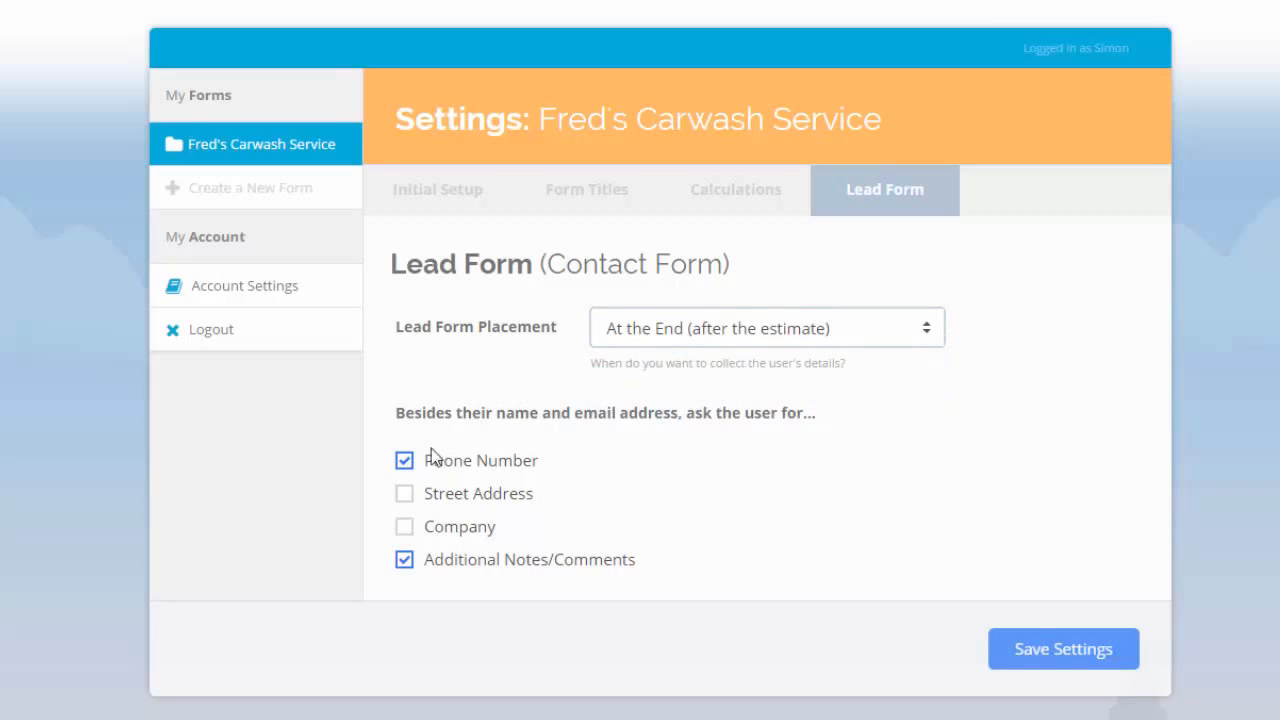
left_click(403, 506)
left_click(405, 530)
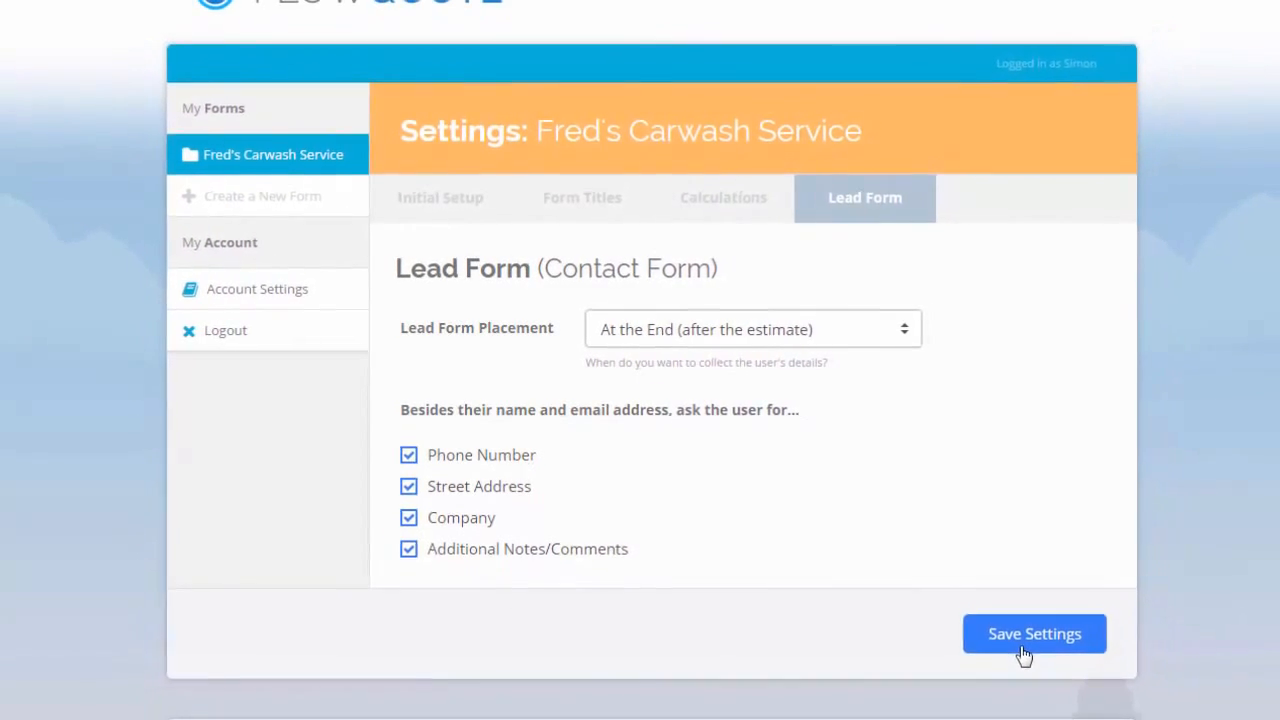
left_click(1024, 650)
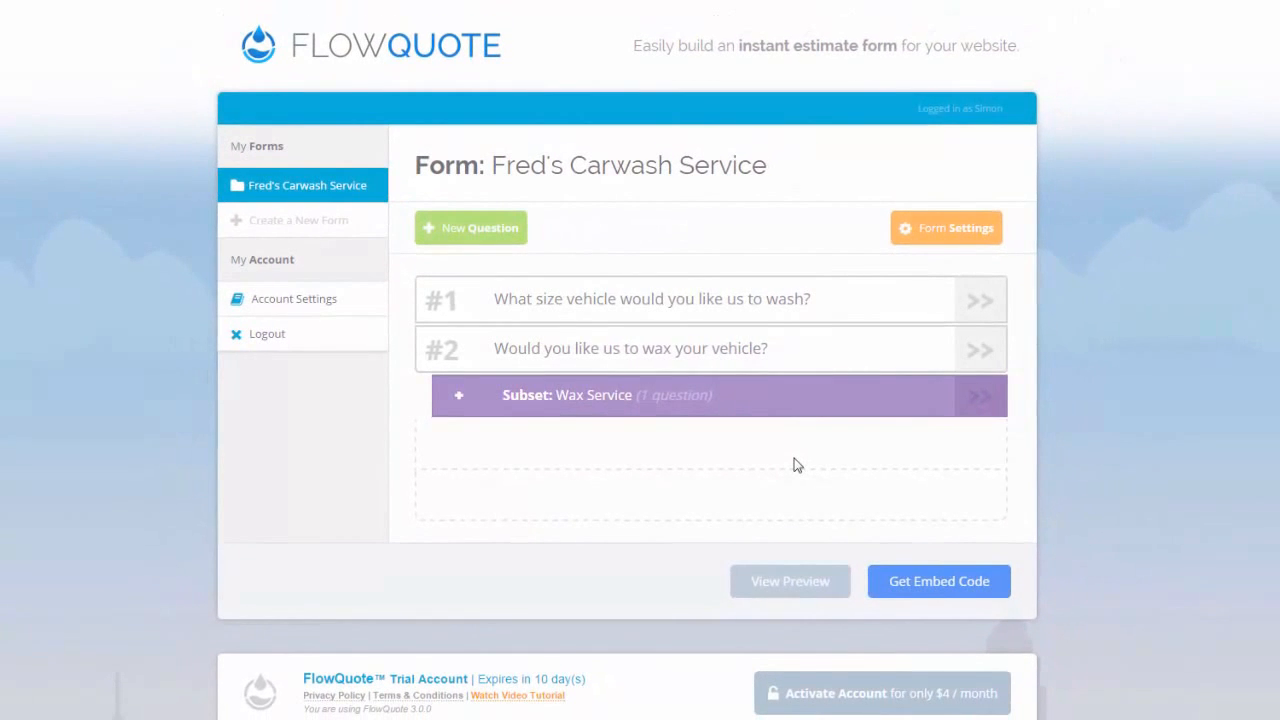
- Get the embed code for the Fred's Carwash Service form, copy the entire script line, and close the embed message
left_click(931, 592)
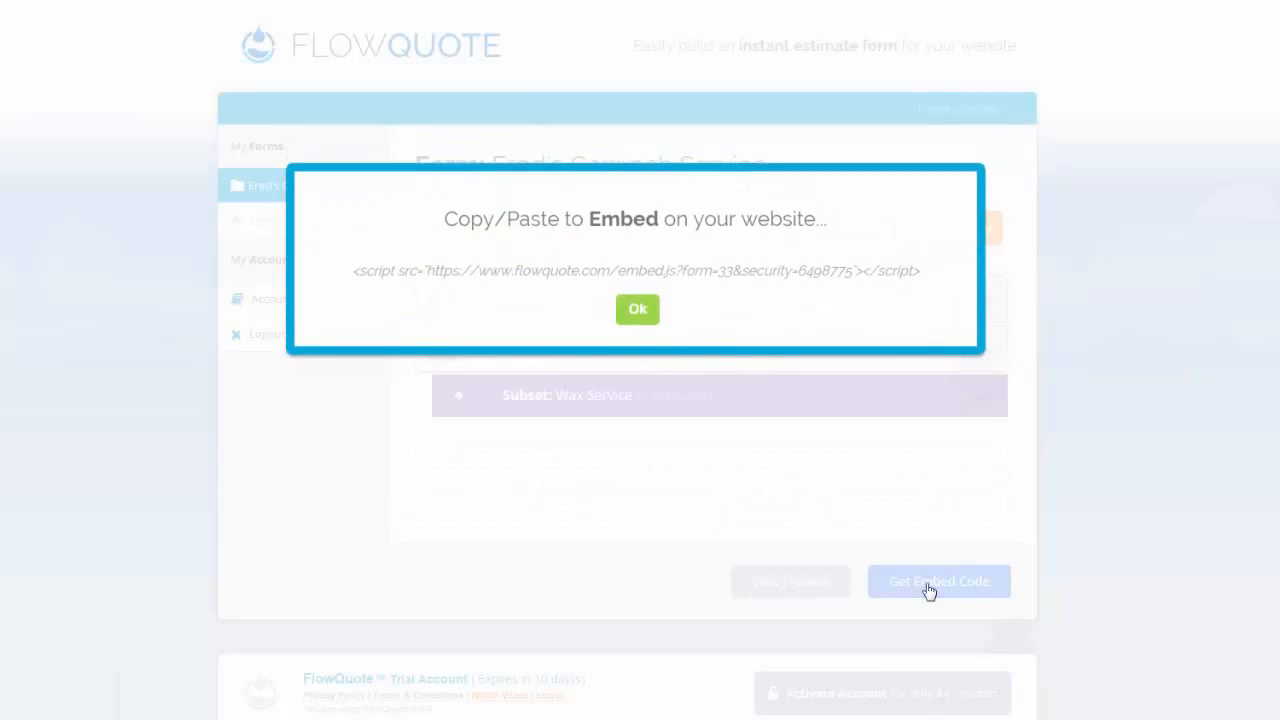
left_click_drag(919, 268, 485, 267)
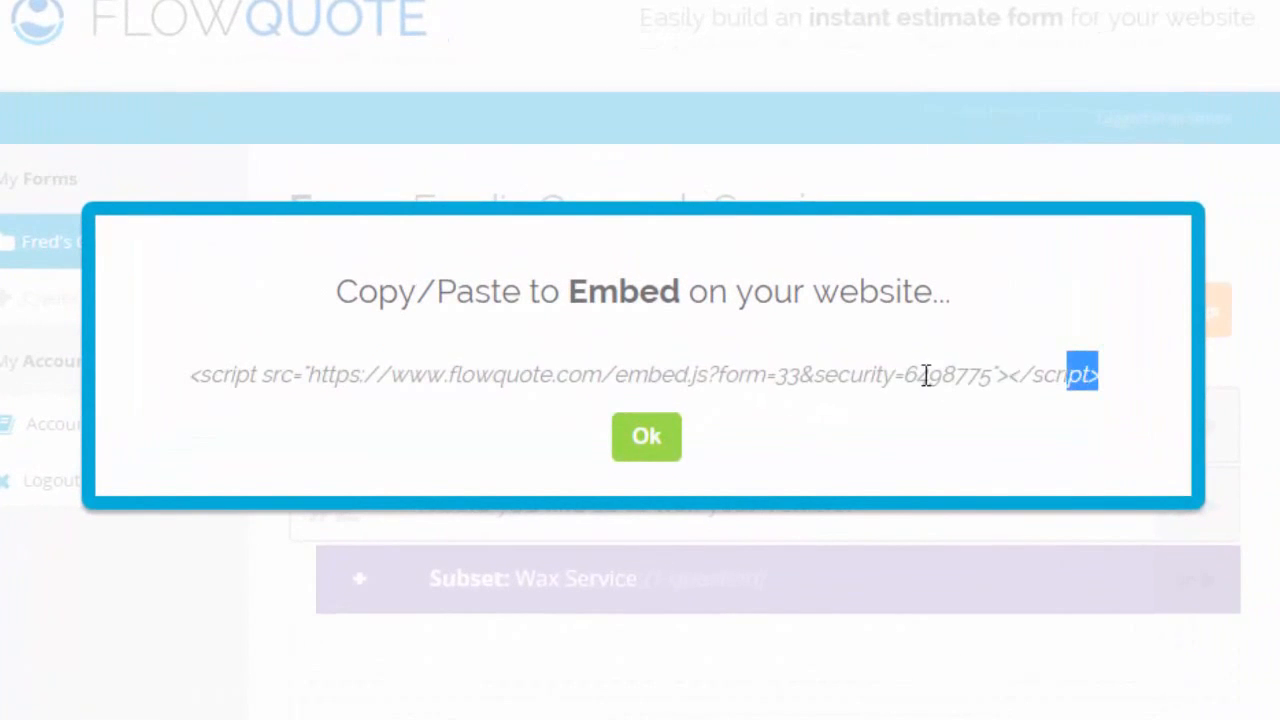
left_click_drag(402, 370, 199, 370)
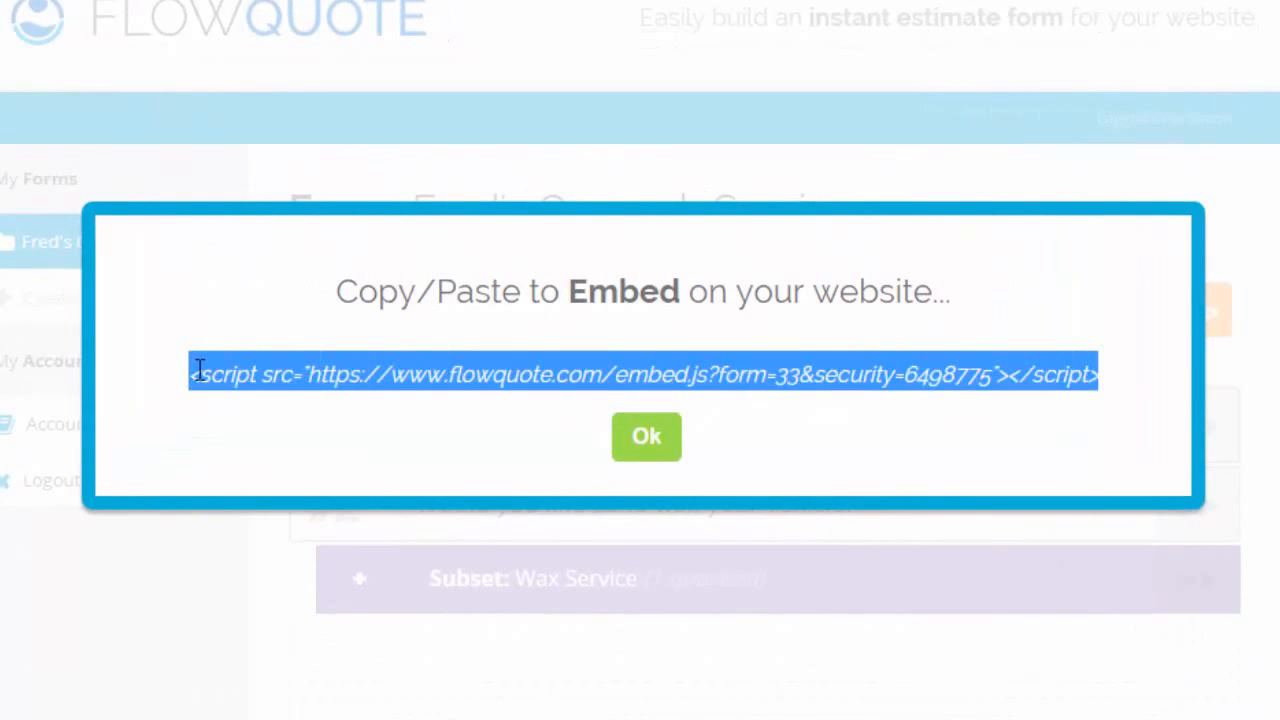
right_click(274, 374)
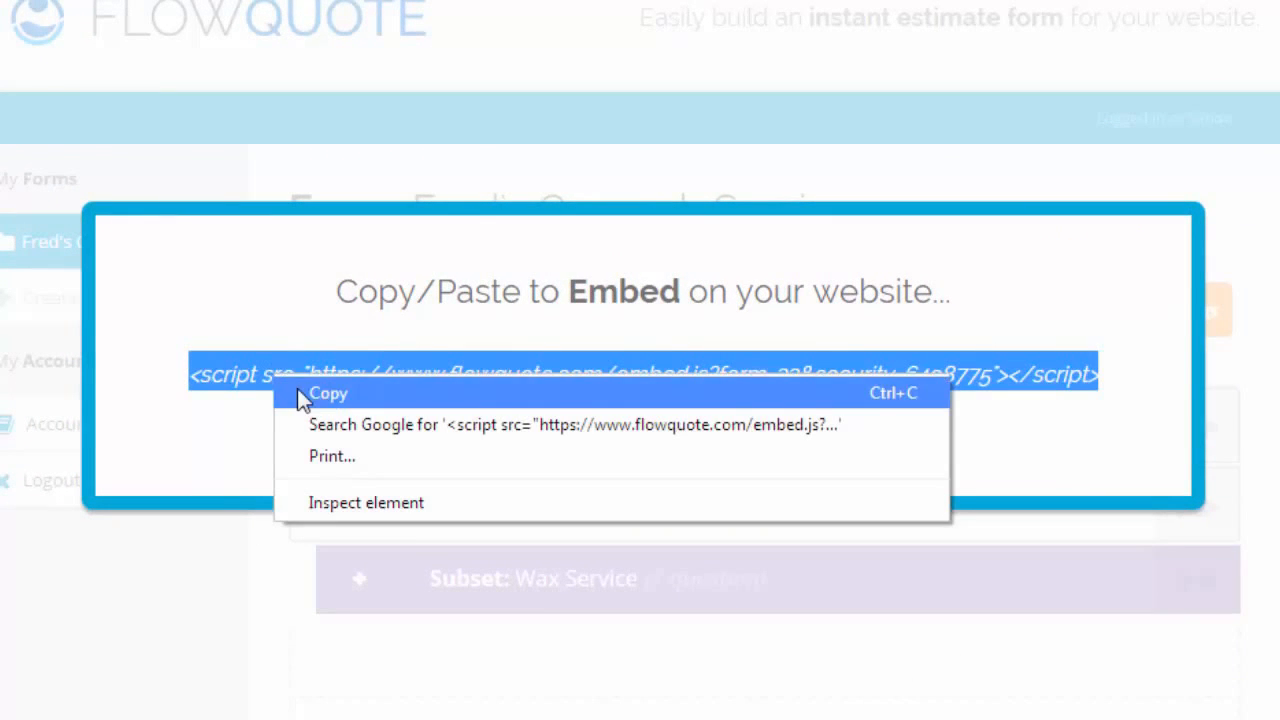
left_click(300, 393)
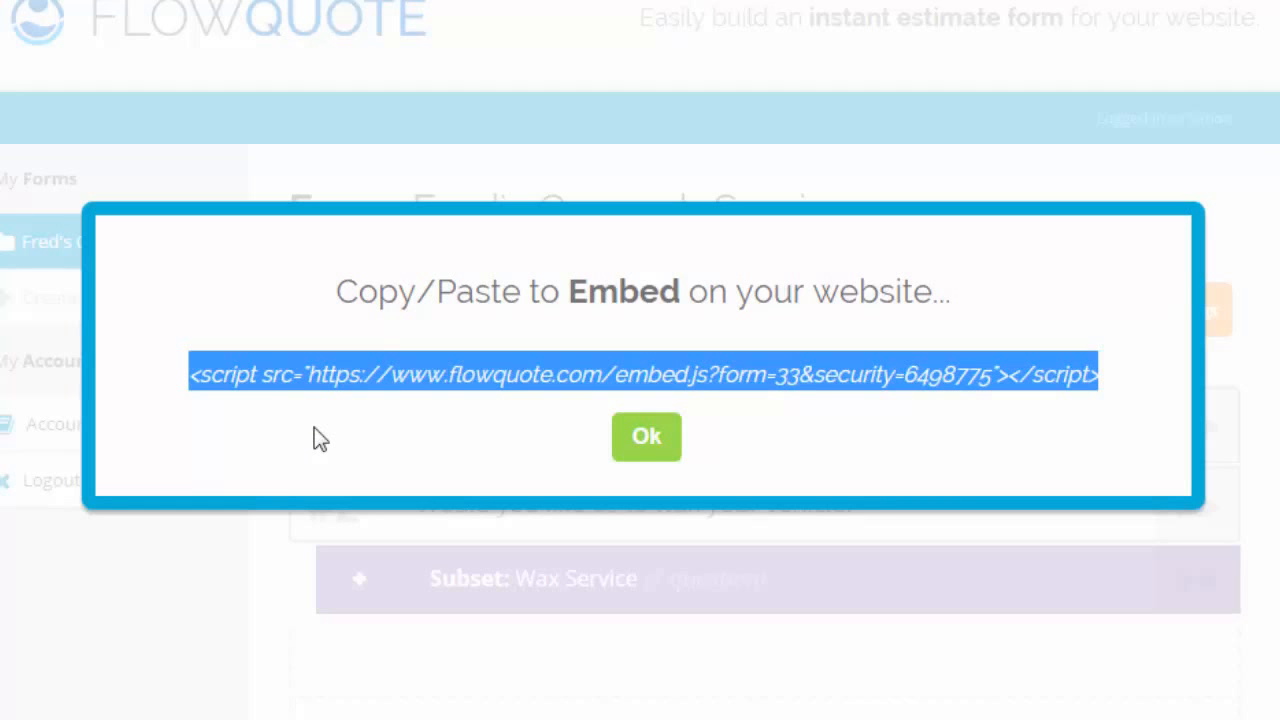
left_click(630, 450)
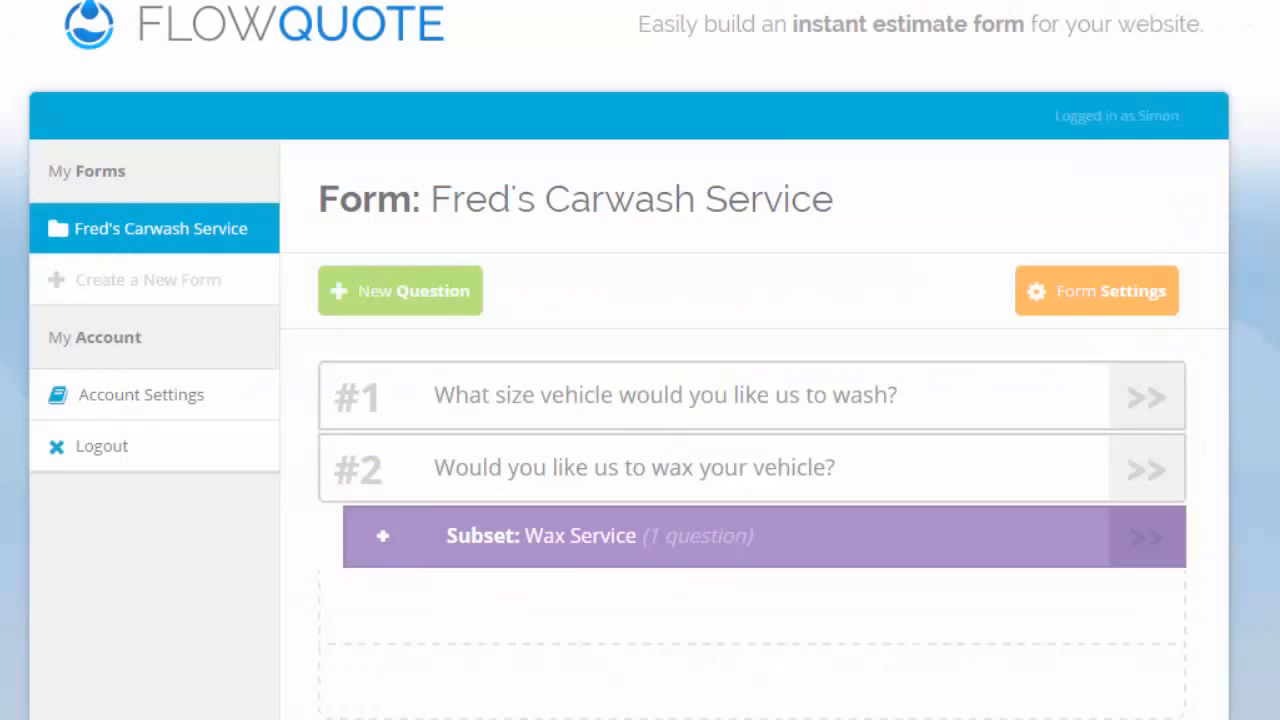